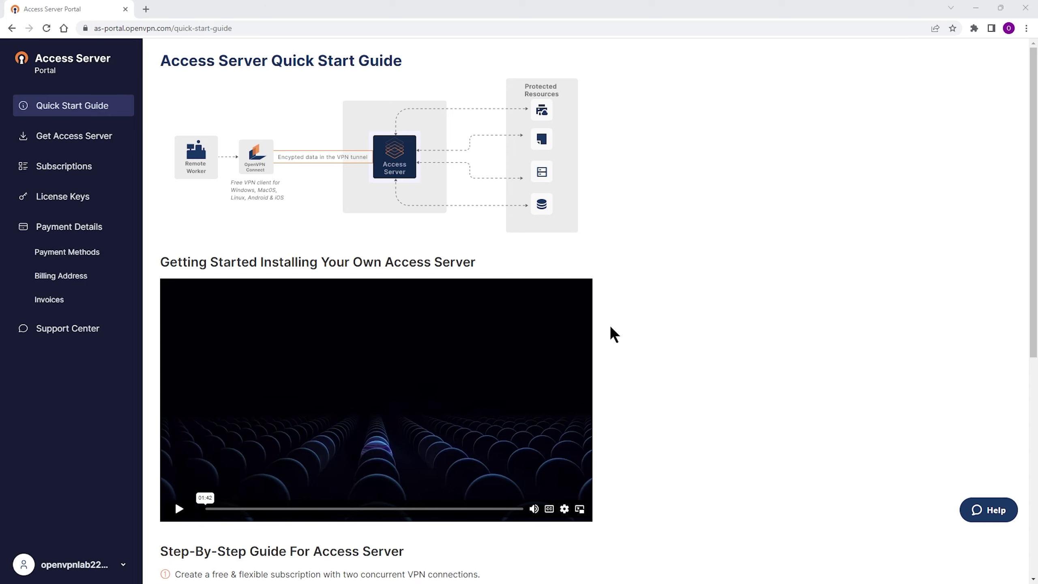
From the license keys page, switch to subscriptions and start a flexible subscription purchase
click(57, 200)
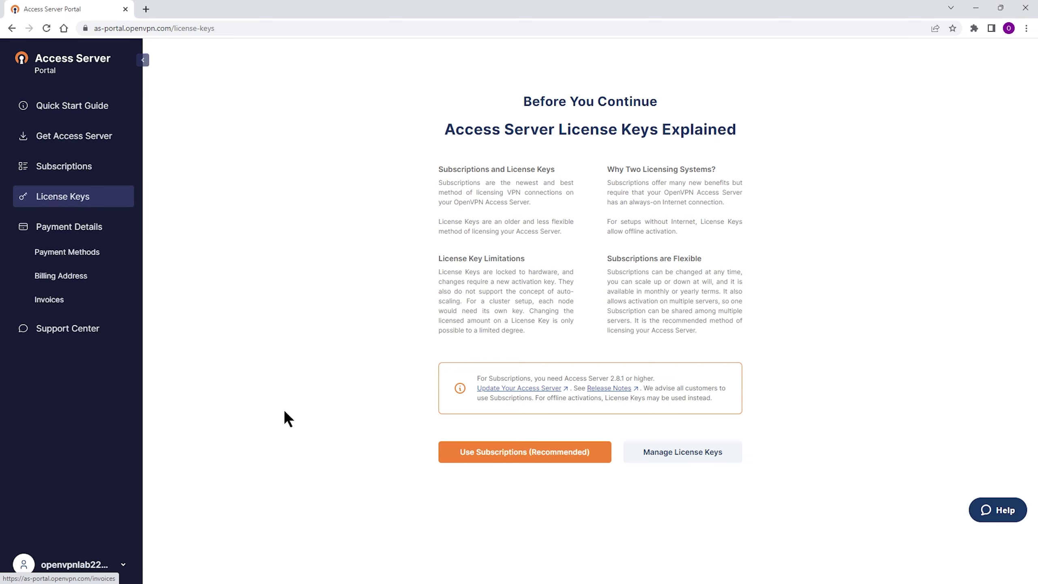
click(502, 457)
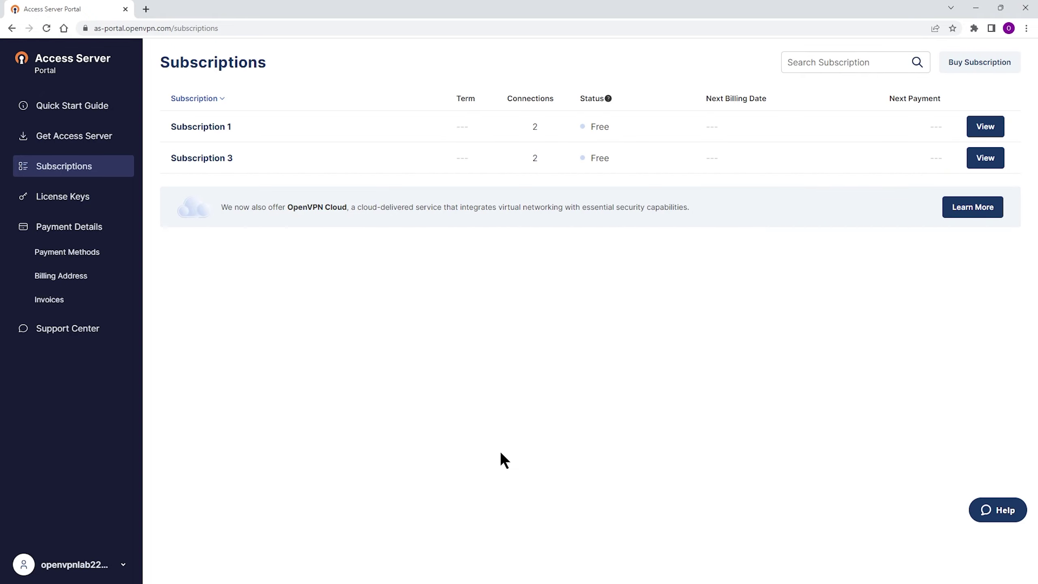
click(973, 64)
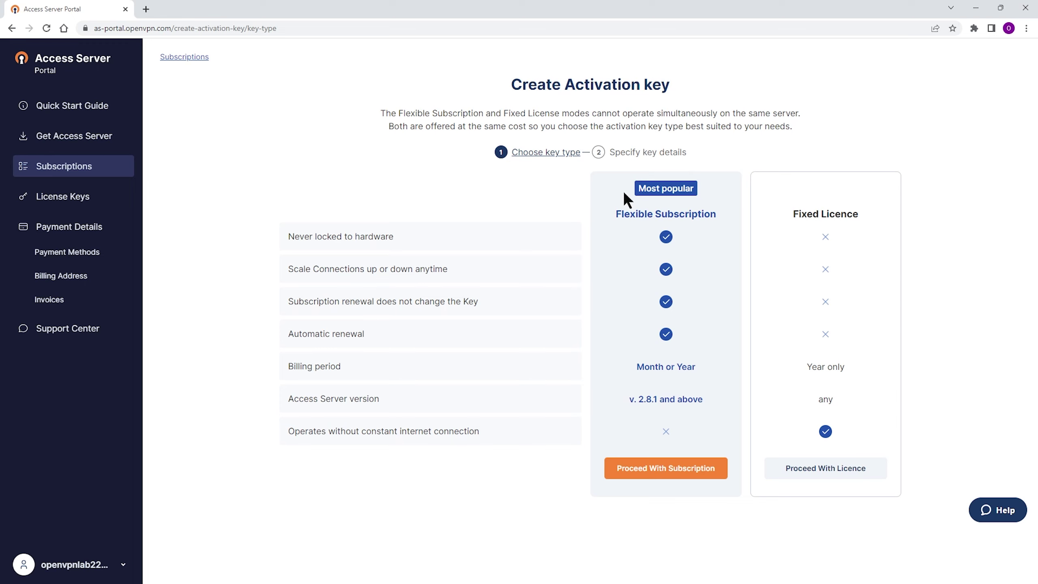
click(658, 474)
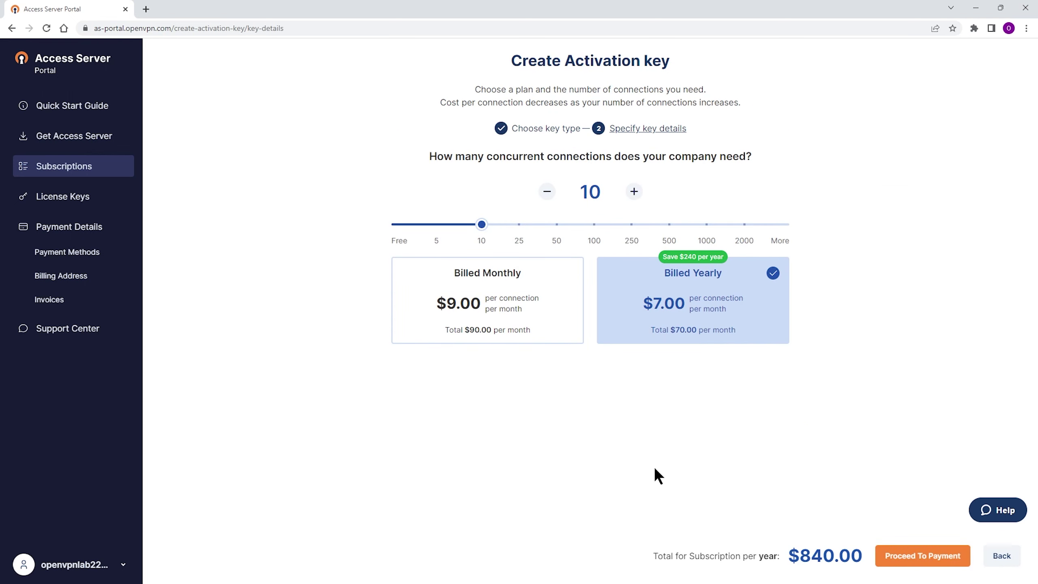
Set 5 concurrent connections billed monthly at $70.00 per month, comparing against yearly pricing
drag(482, 225, 458, 230)
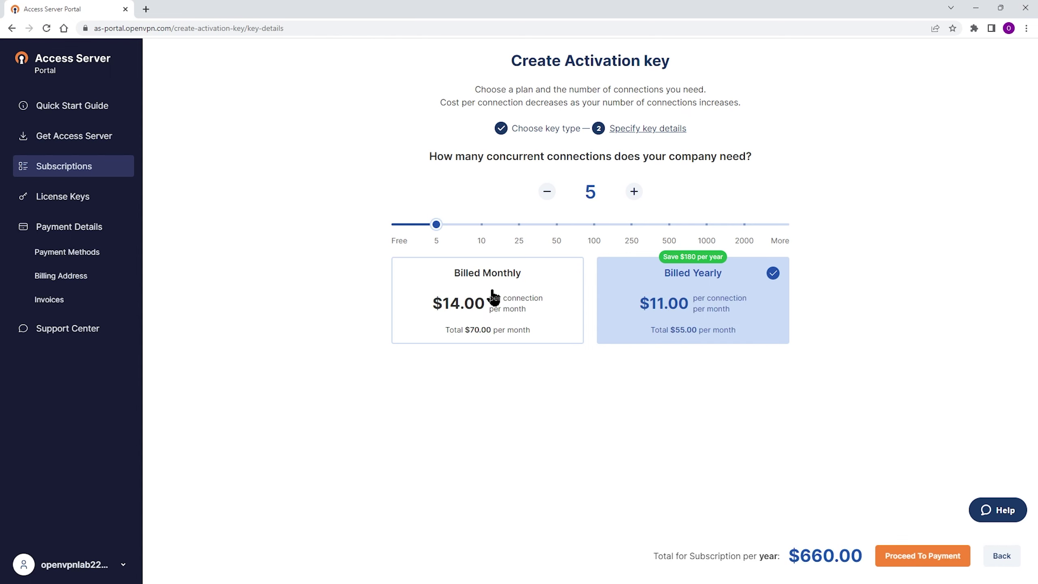
click(492, 300)
click(723, 306)
click(462, 300)
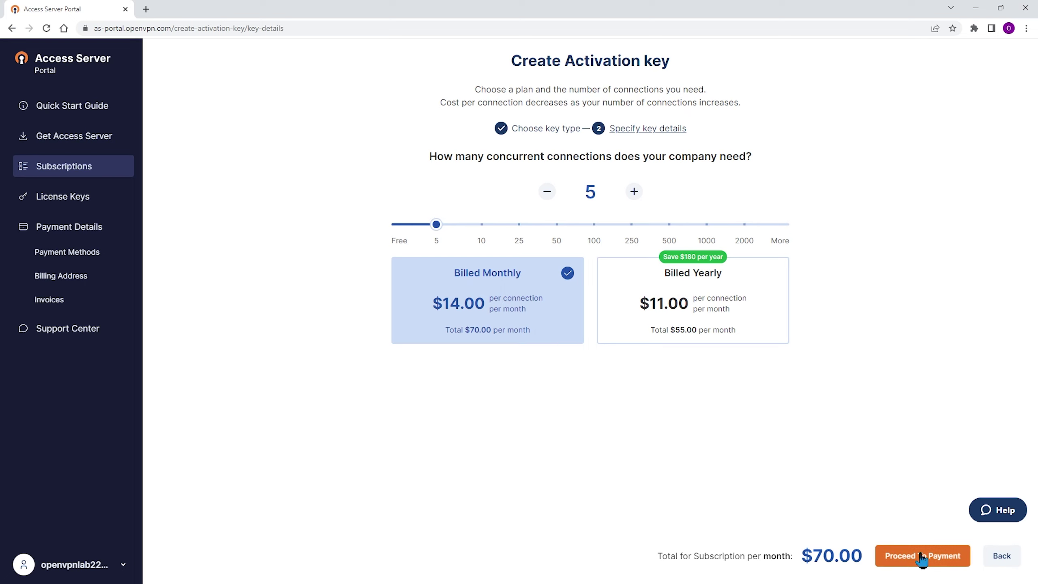
Drop the connections slider to the free tier with 2 VPN connections
drag(435, 225, 399, 229)
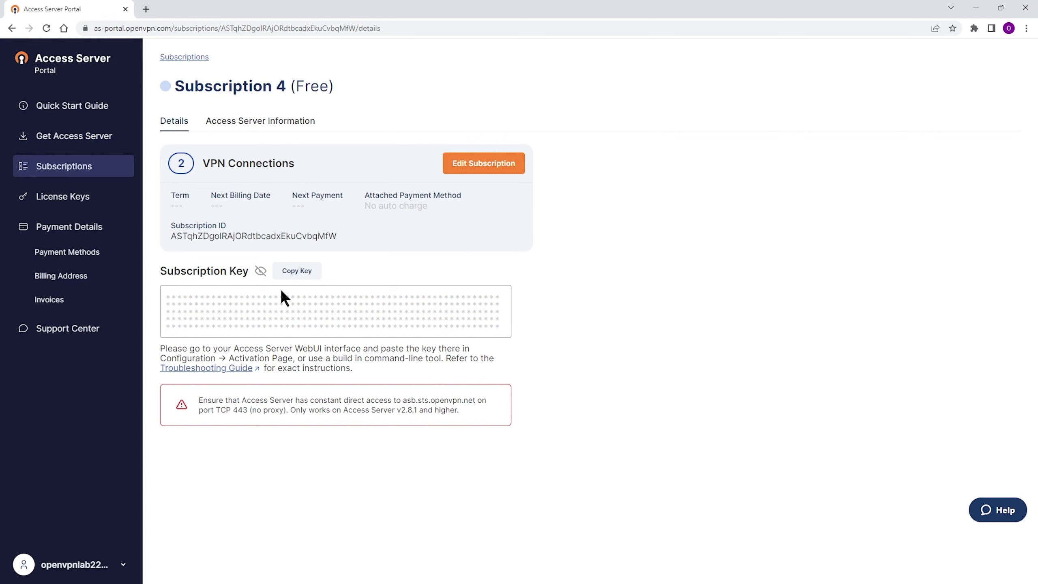
Show the Ubuntu LTS install instructions for the Ubuntu 22, x86_64 platform
click(62, 139)
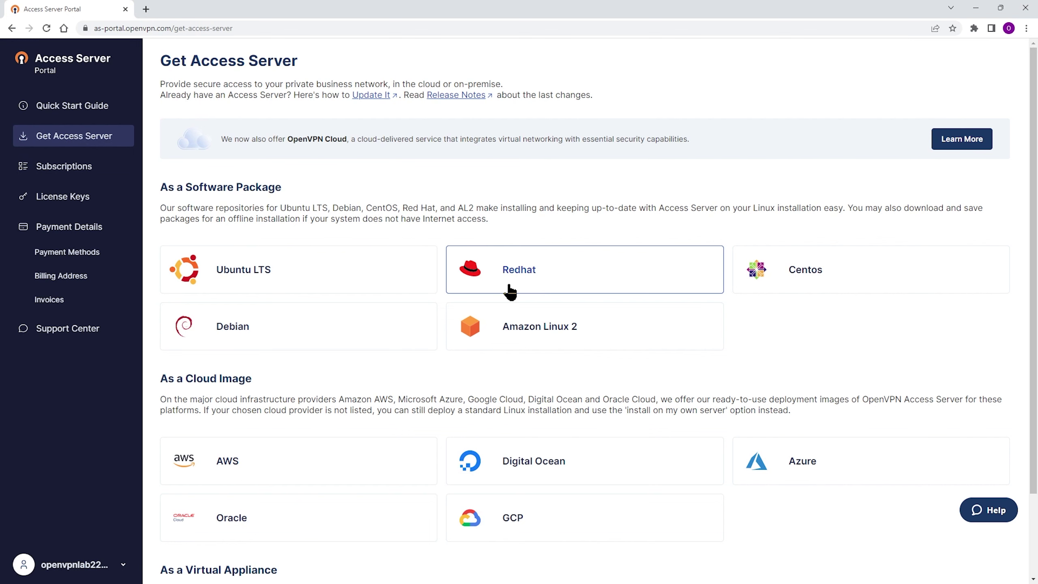
click(340, 276)
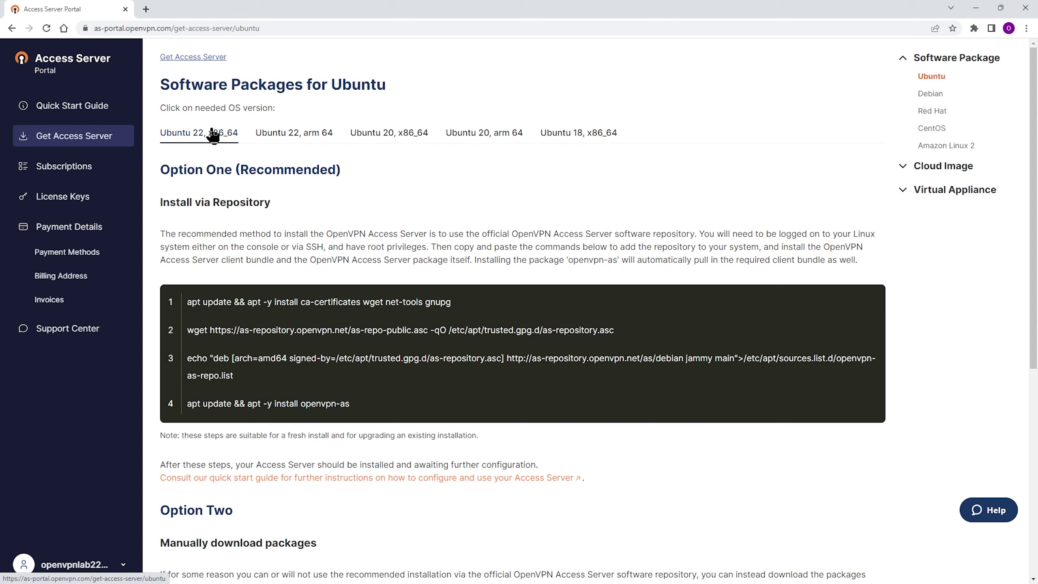
click(274, 128)
click(494, 133)
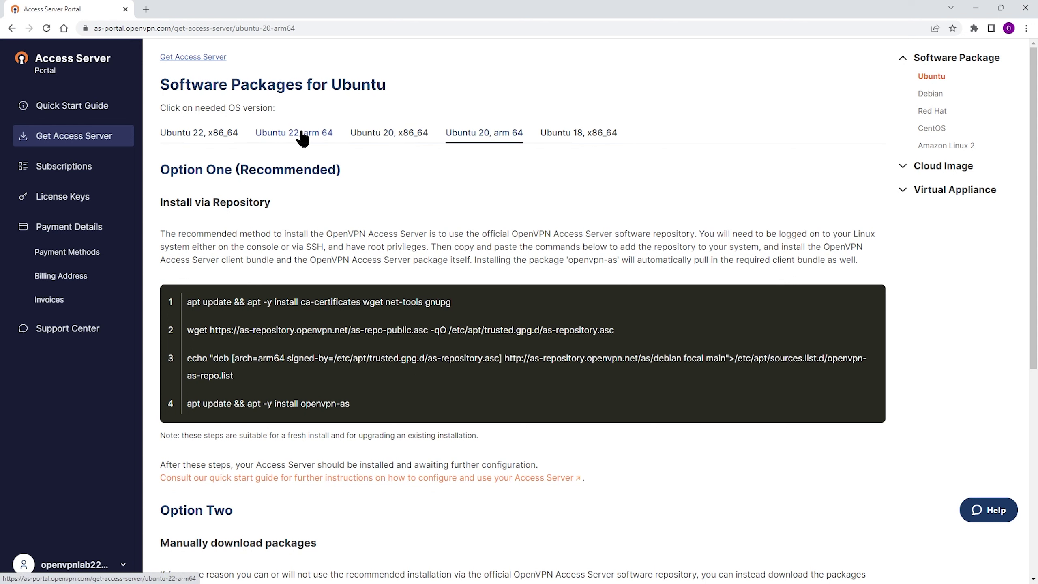
click(182, 132)
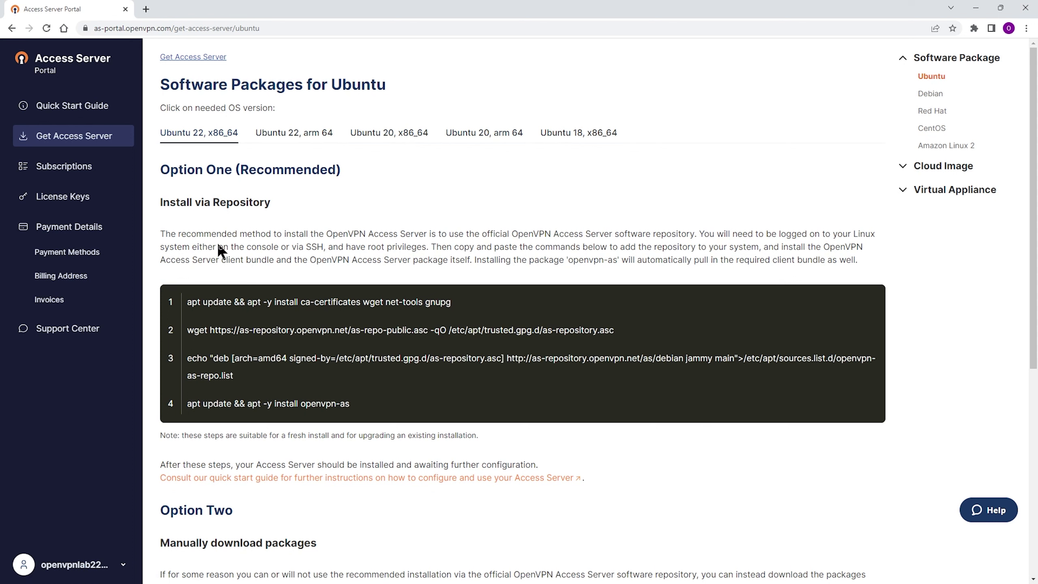
Review the Install via Repository and Manually download packages options for Ubuntu 22
drag(154, 166, 325, 175)
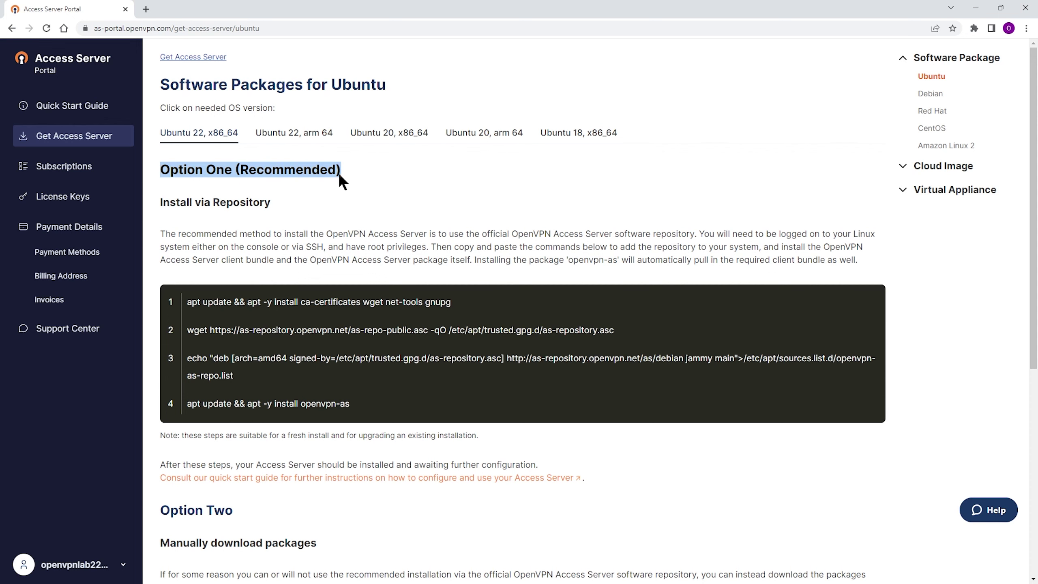
drag(270, 202, 149, 201)
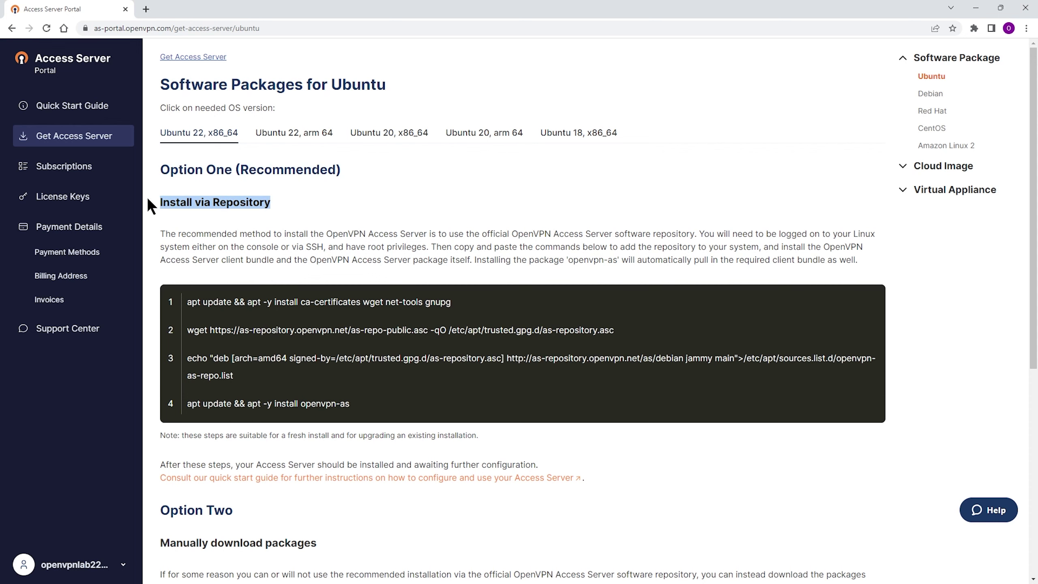
click(266, 220)
scroll(268, 254, down, 5)
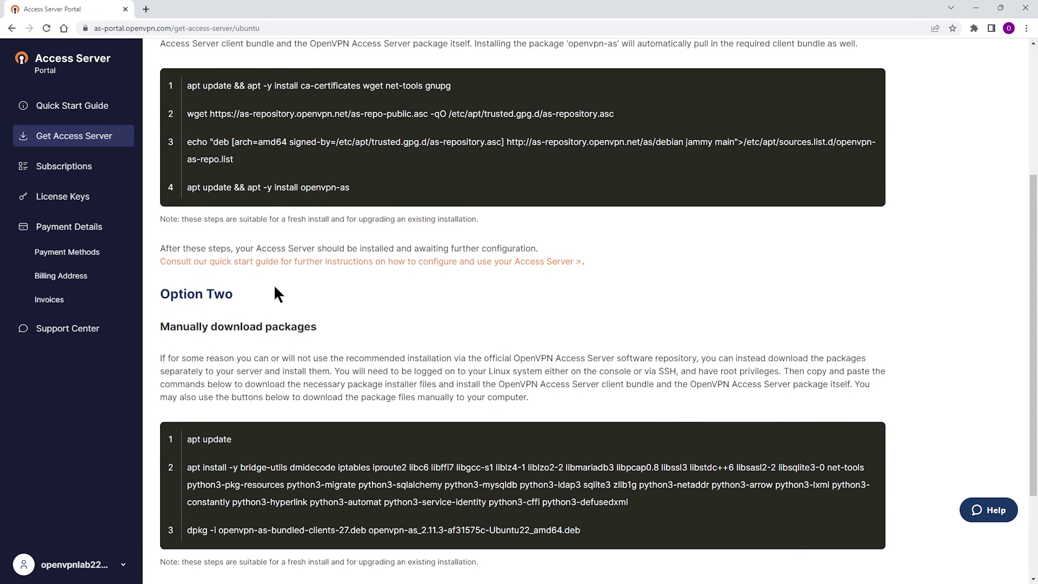
scroll(212, 189, down, 2)
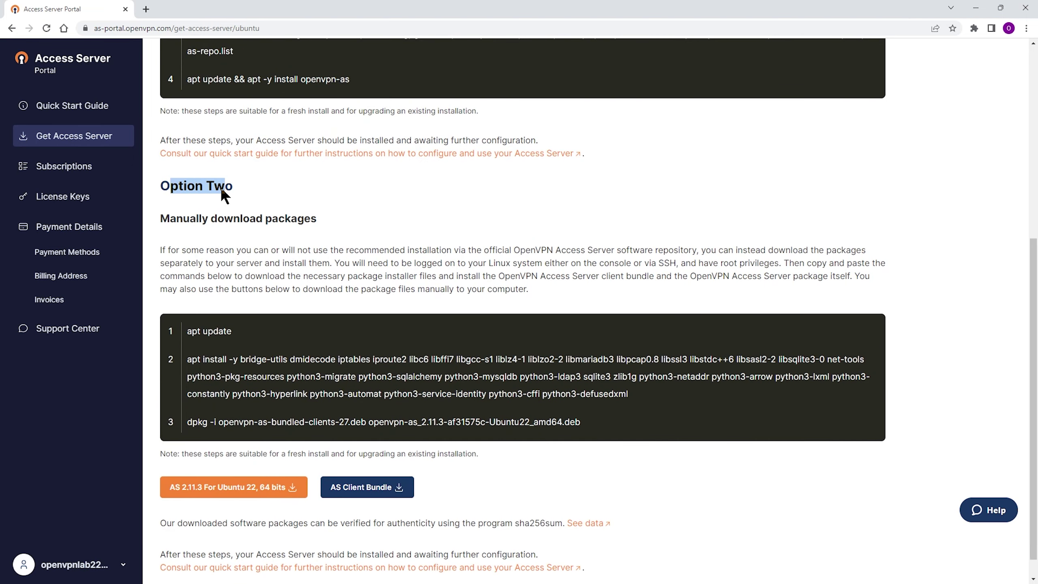
drag(169, 220, 296, 221)
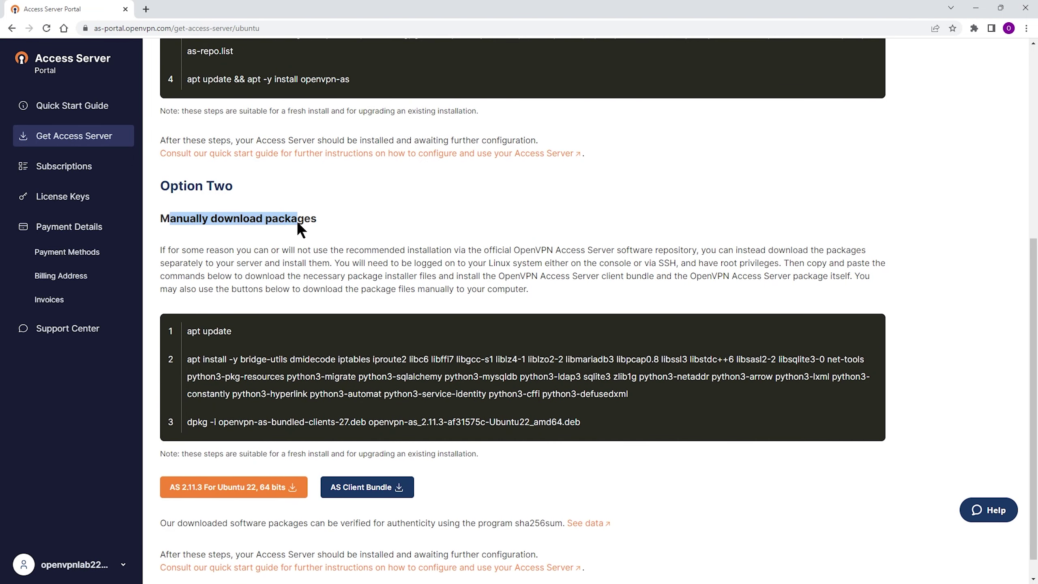
click(334, 231)
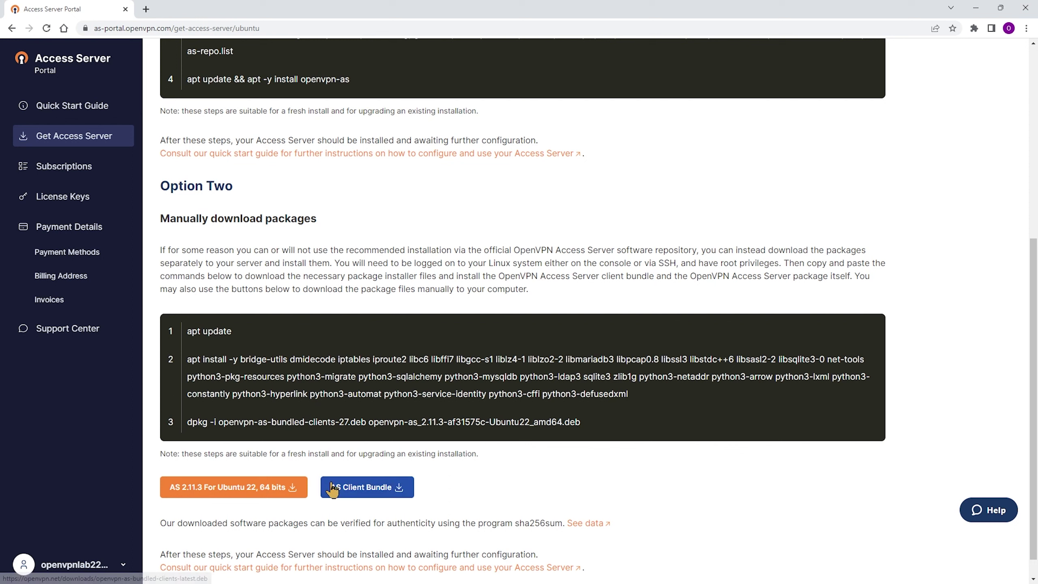
scroll(386, 290, up, 6)
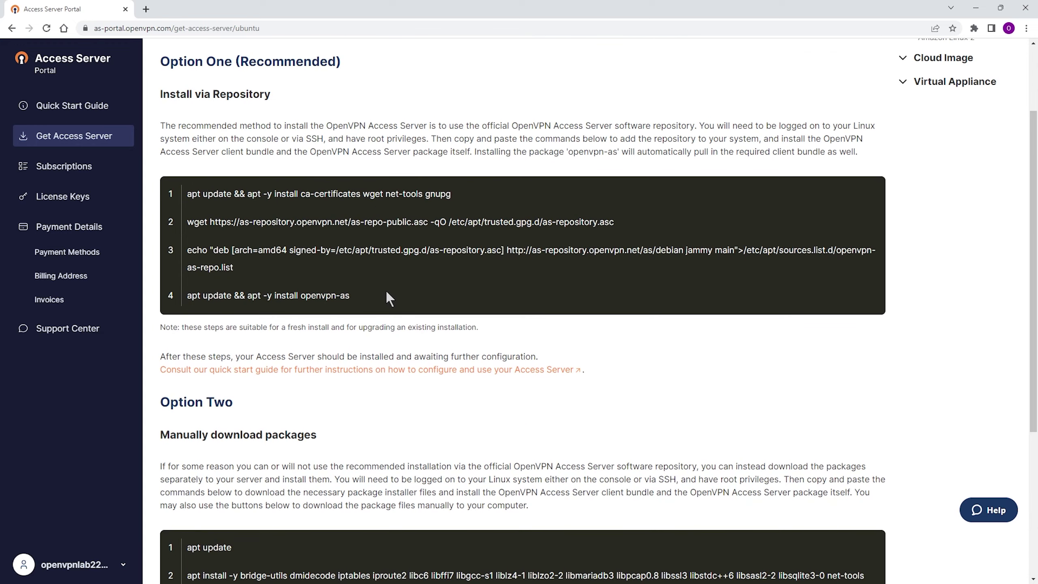
Copy the first repository install command and paste it into the SSH terminal prompt
drag(161, 169, 342, 169)
click(264, 207)
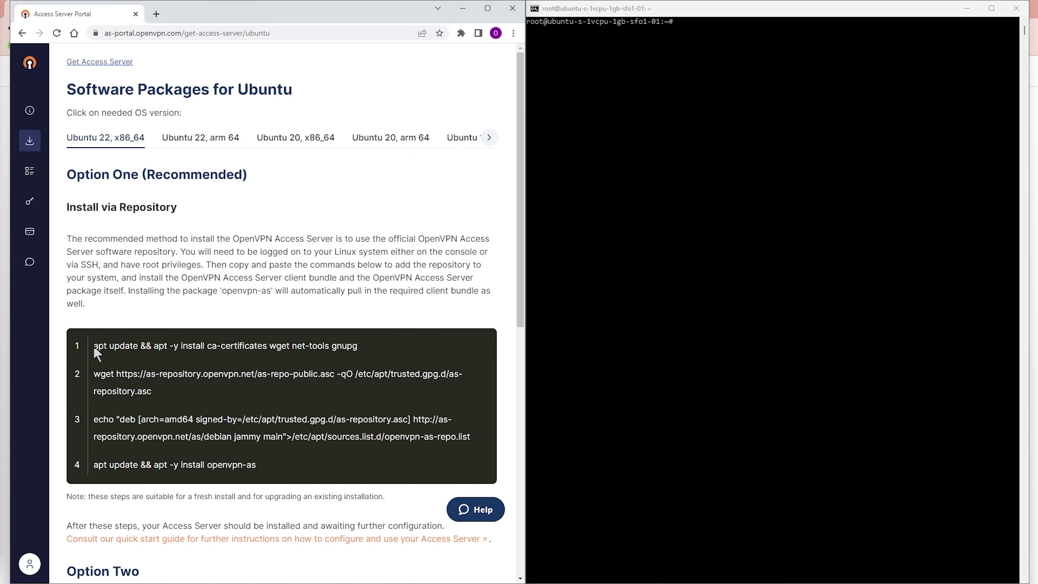
drag(357, 346, 94, 348)
key(ctrl+c)
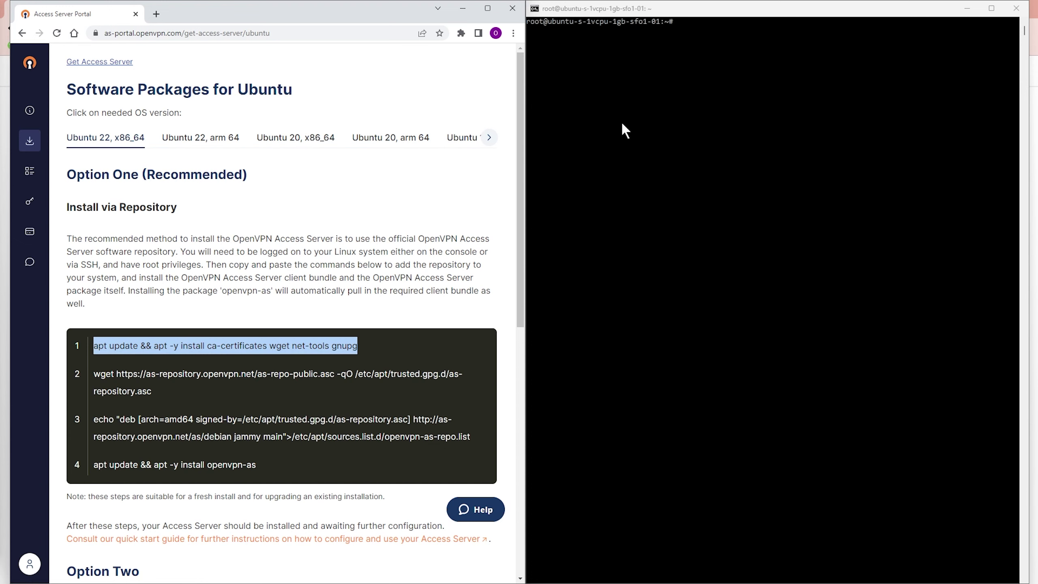
click(692, 23)
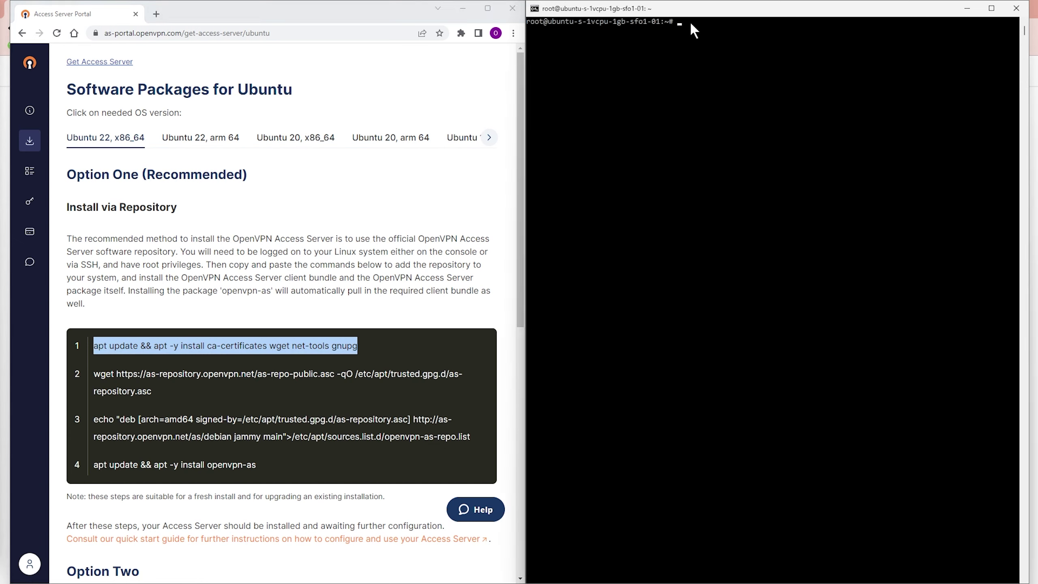
right_click(681, 25)
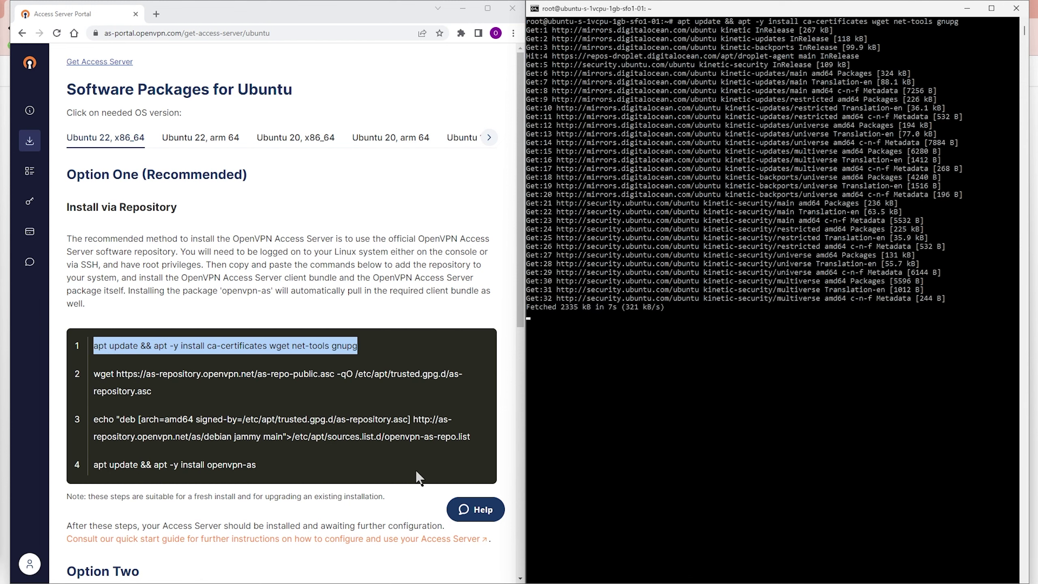
Select the repository key download, source list and openvpn-as install commands in turn
triple_click(95, 377)
triple_click(95, 419)
triple_click(95, 464)
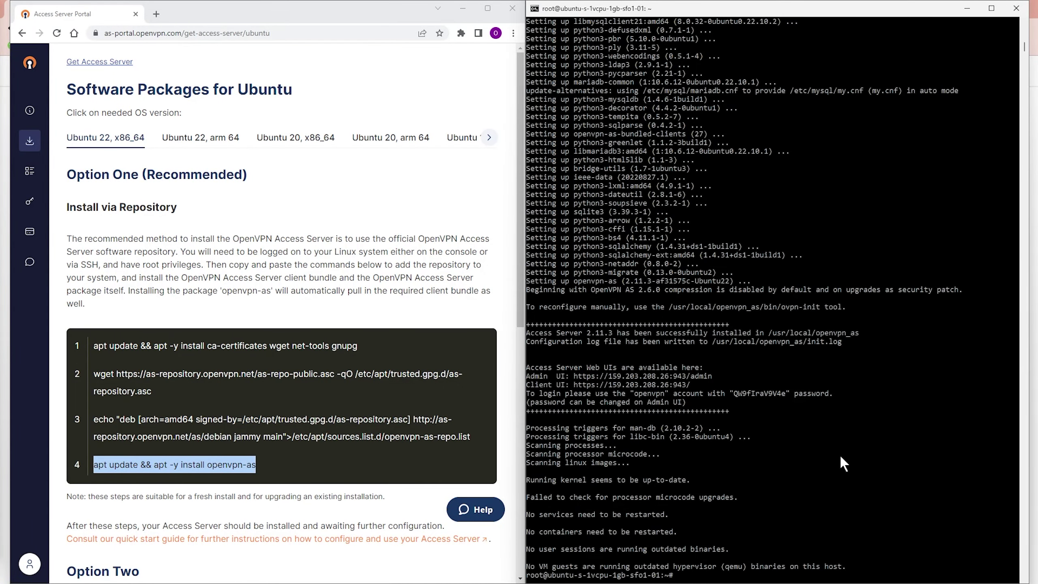
scroll(822, 452, down, 4)
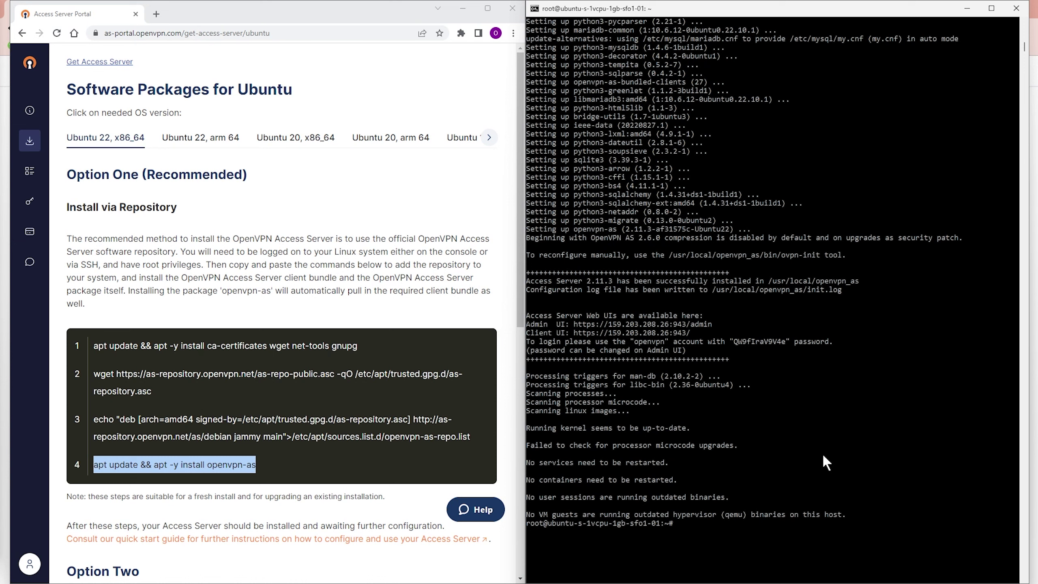
scroll(822, 453, down, 1)
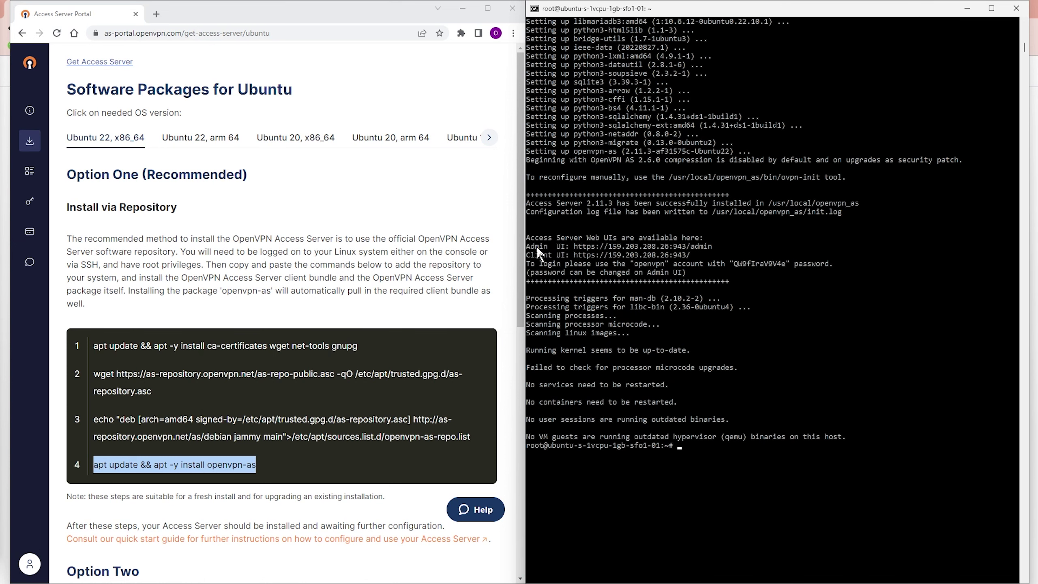
drag(527, 246, 672, 250)
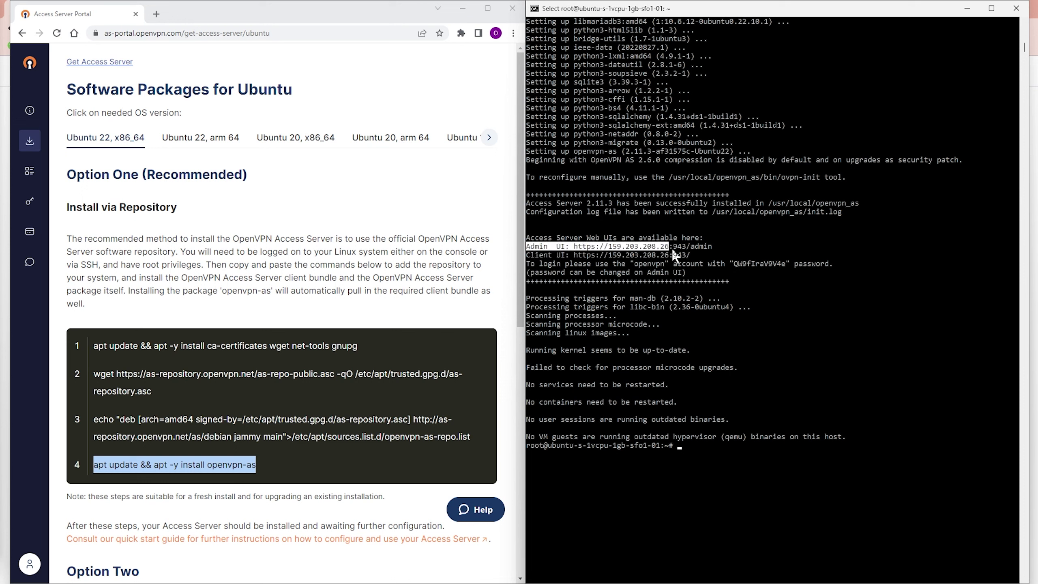
right_click(757, 407)
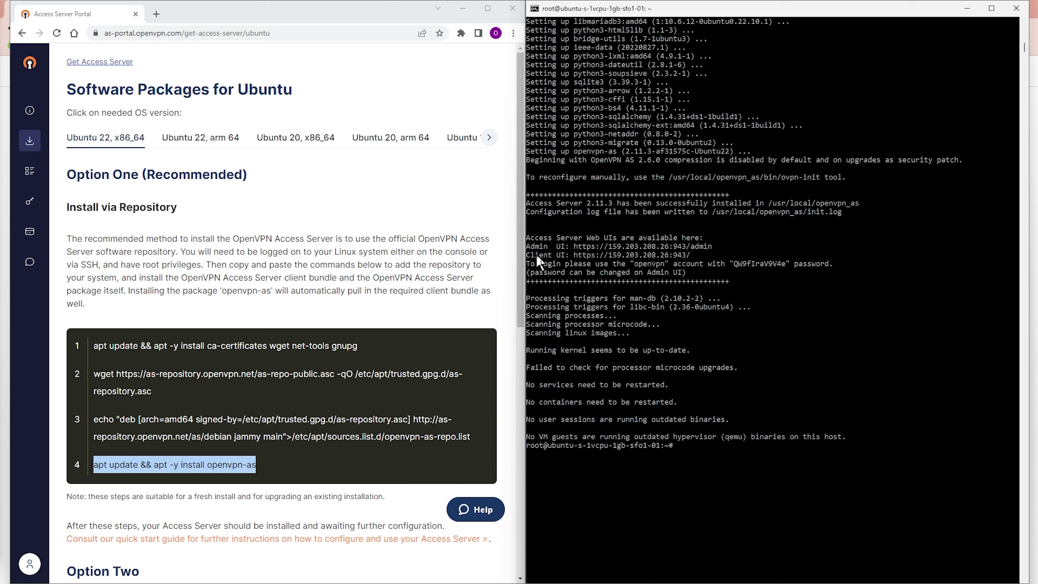
drag(528, 256, 687, 258)
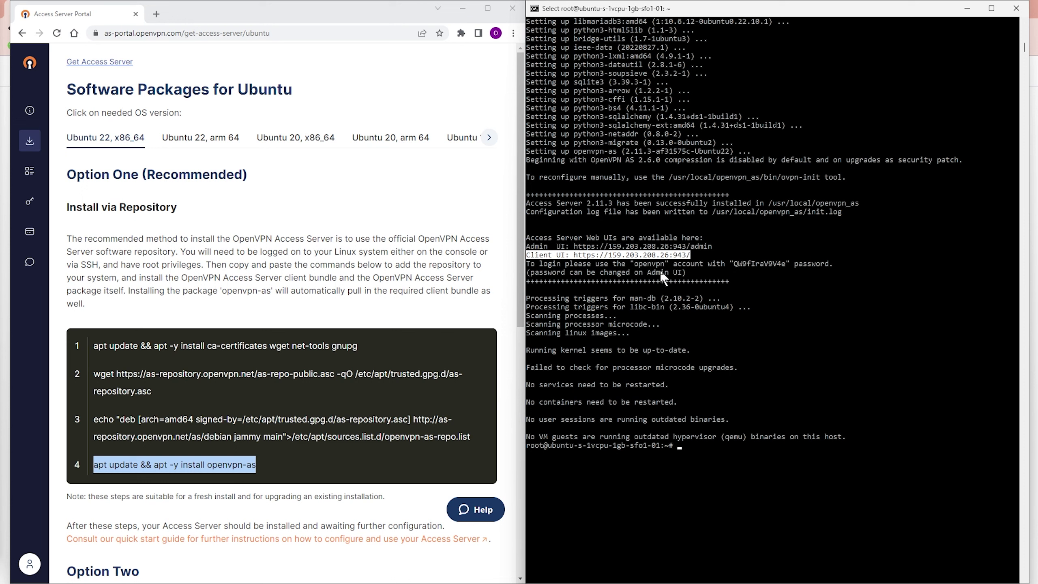
click(579, 264)
click(631, 264)
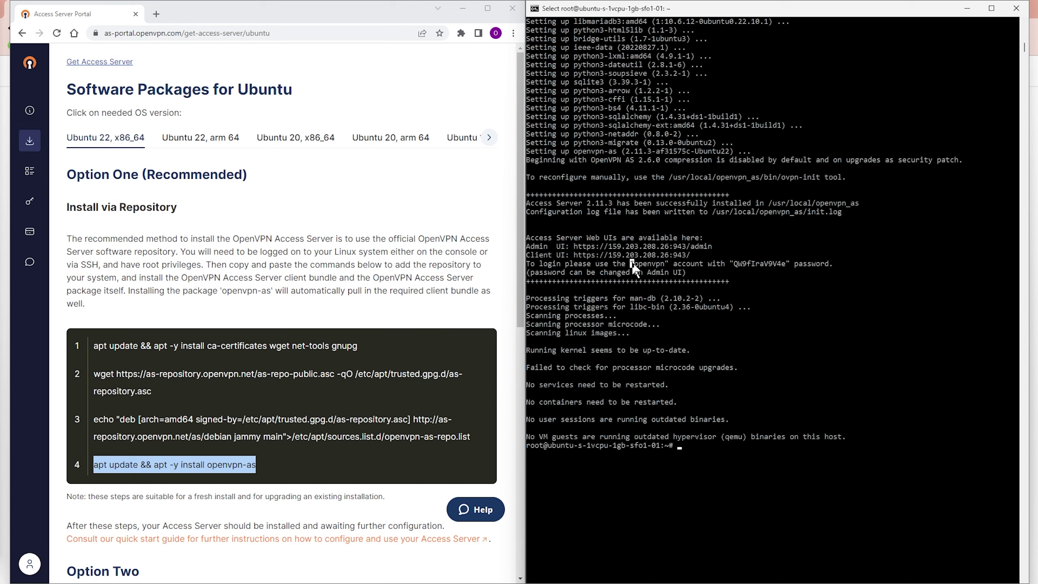
drag(527, 264, 834, 265)
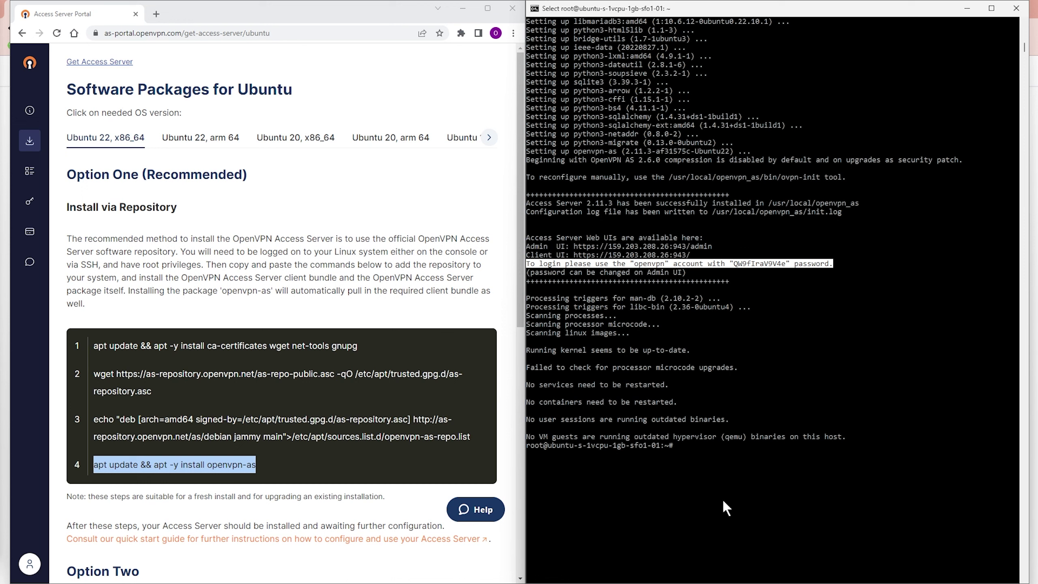
drag(681, 273, 543, 272)
click(748, 265)
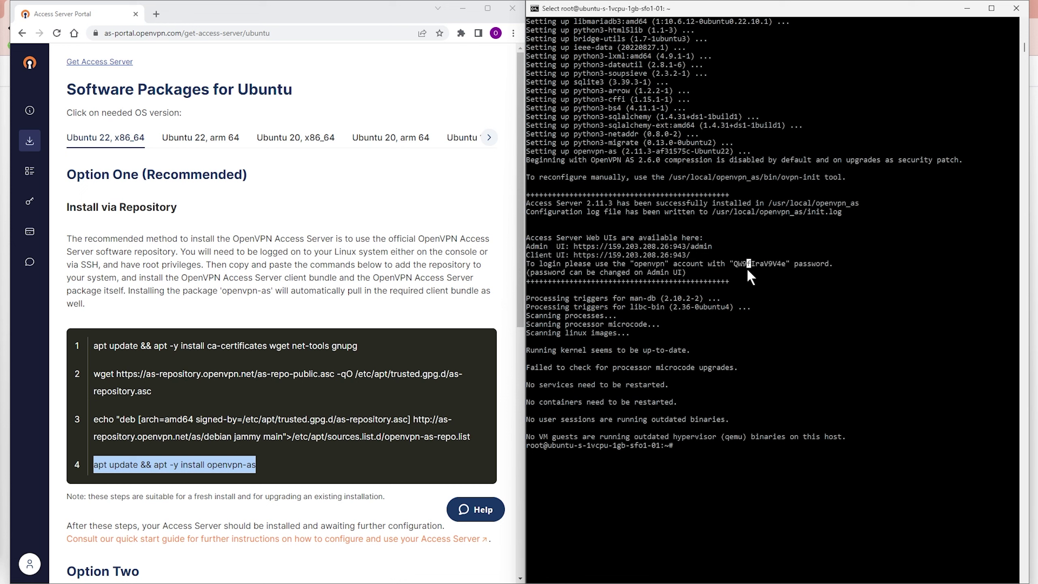
click(736, 264)
Open the Admin UI address from the install output in a new browser tab
drag(716, 246, 578, 253)
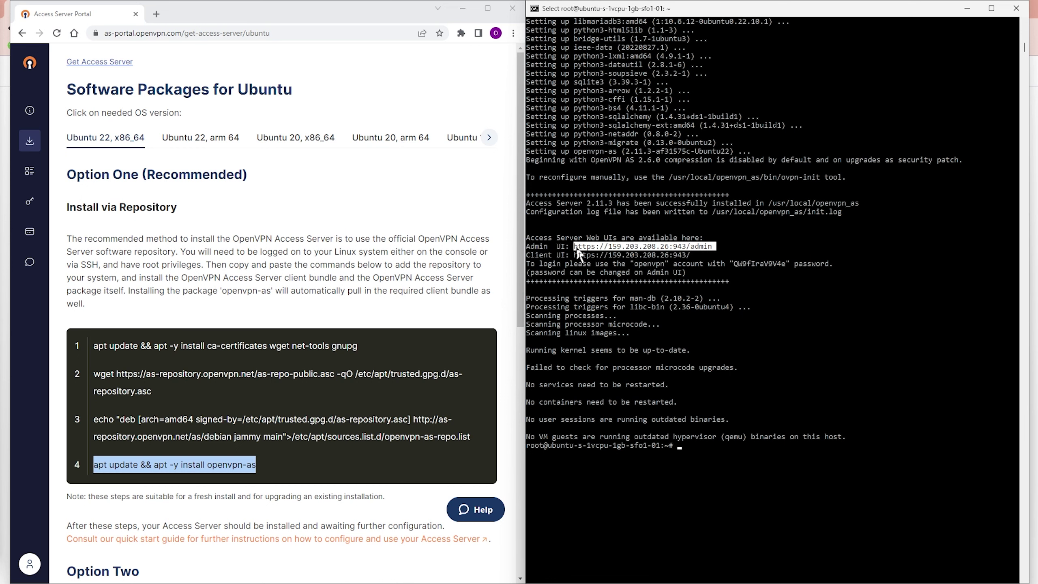
key(Return)
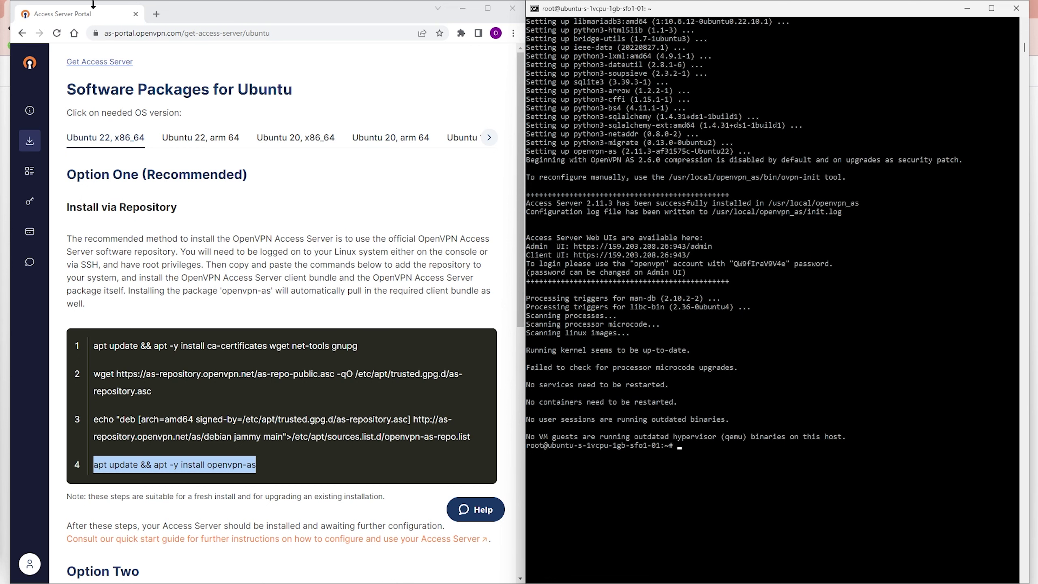
click(156, 13)
text(https://159.203.208.26:943/admin)
key(Return)
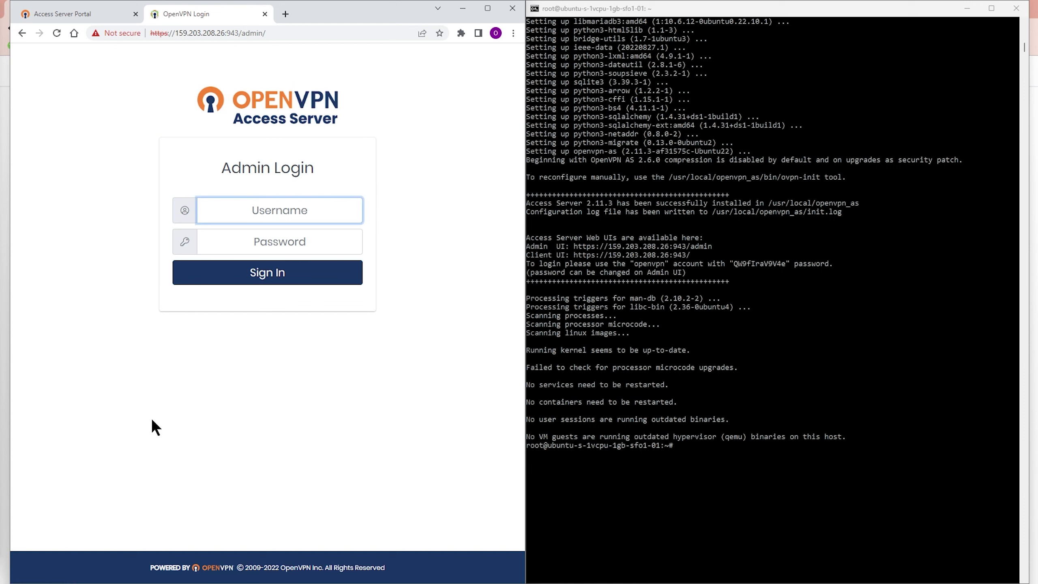
Fill the login form with username openvpn and the initial password from the terminal output
click(665, 265)
drag(631, 264, 664, 264)
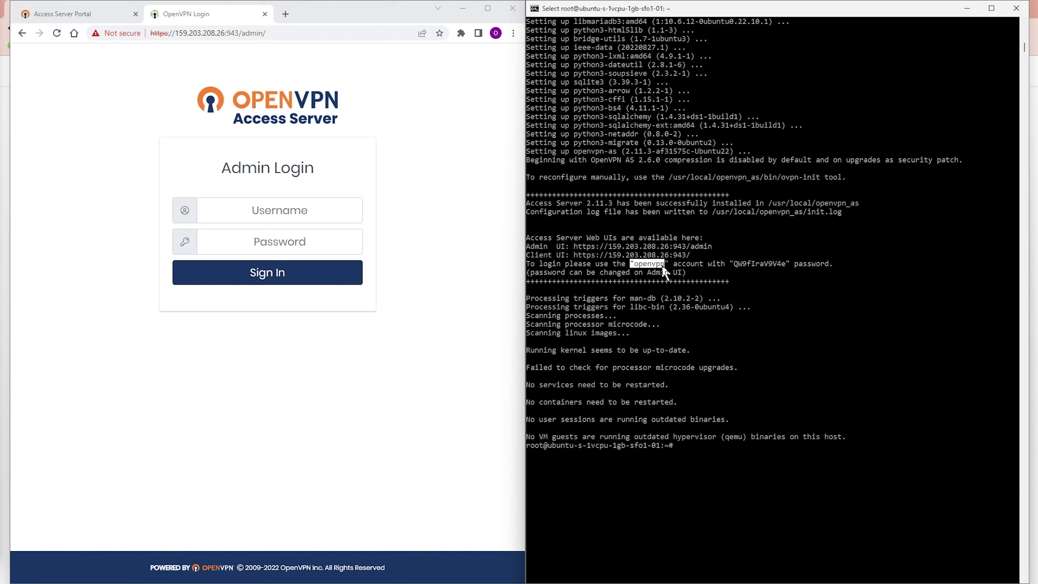
click(268, 210)
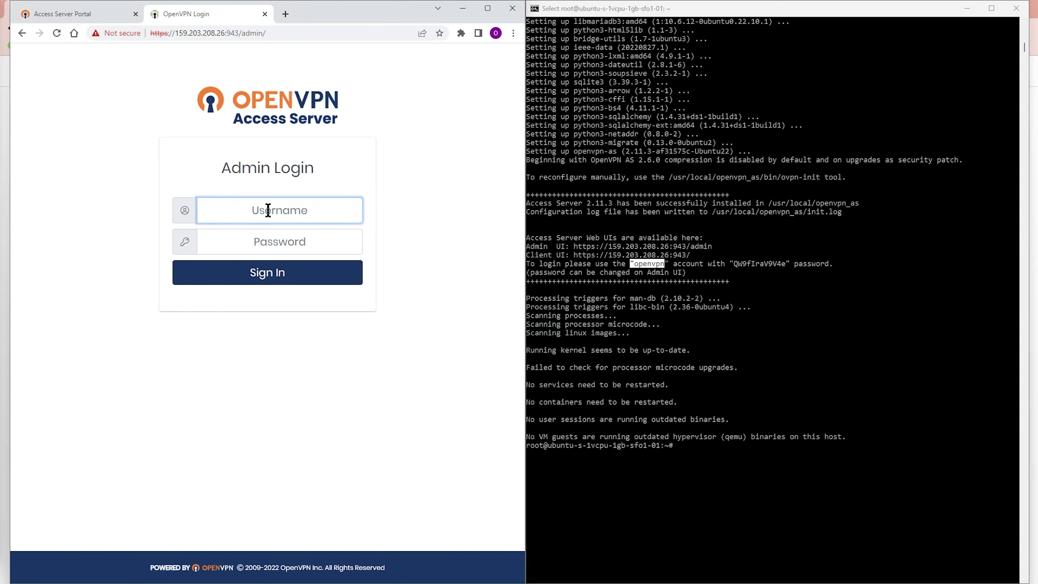
text(openvpn)
click(734, 263)
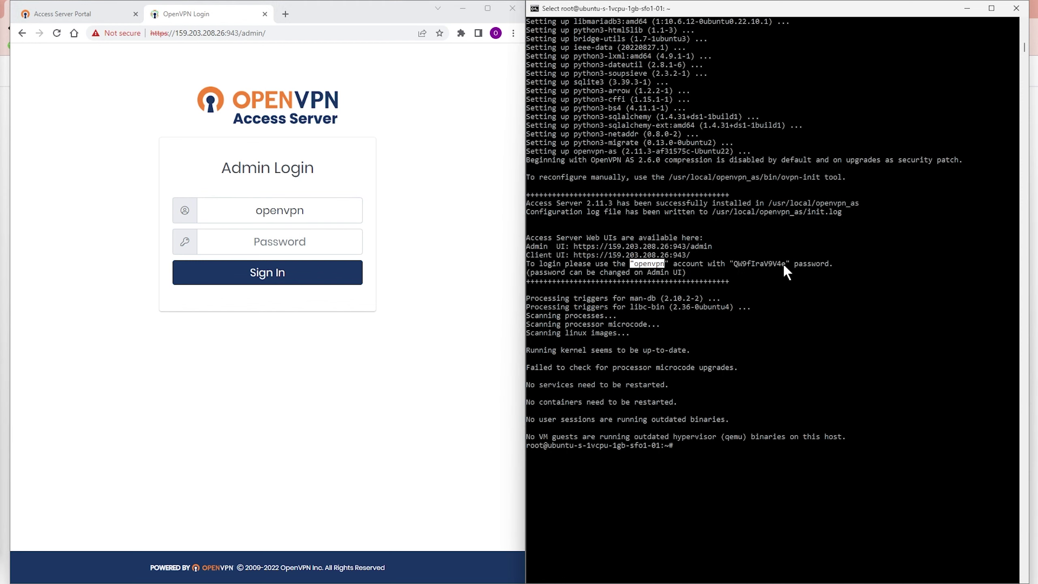
drag(783, 264, 735, 266)
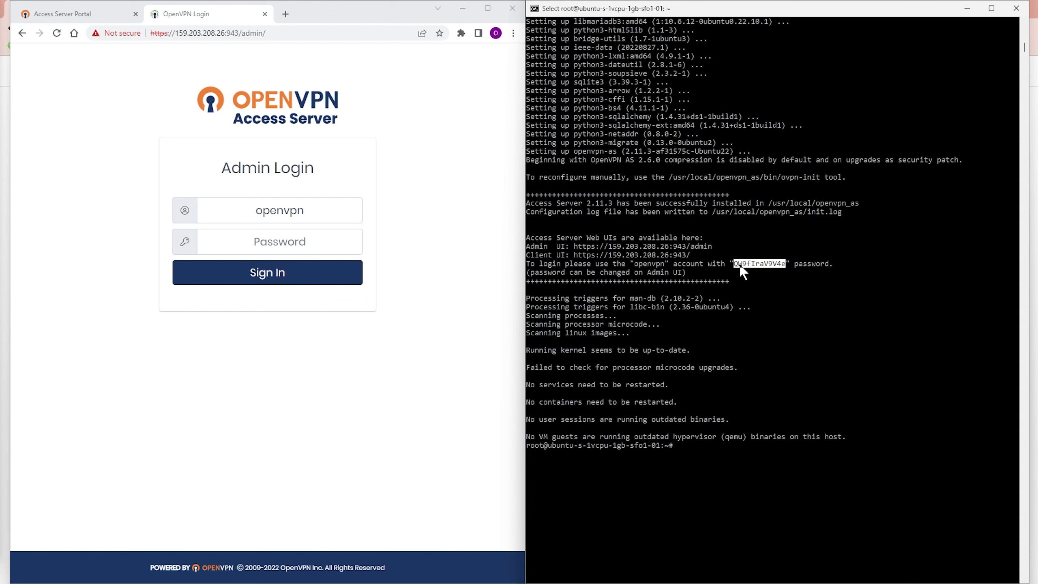
key(ctrl+c)
click(277, 242)
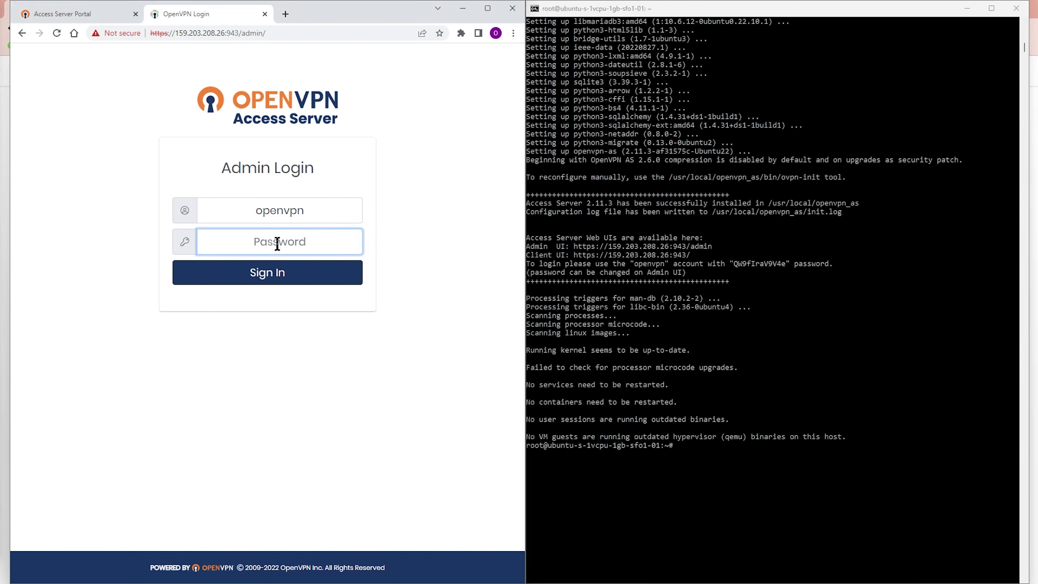
key(ctrl+v)
Sign in, agree to the End User License Agreement, and maximize the browser window
click(275, 279)
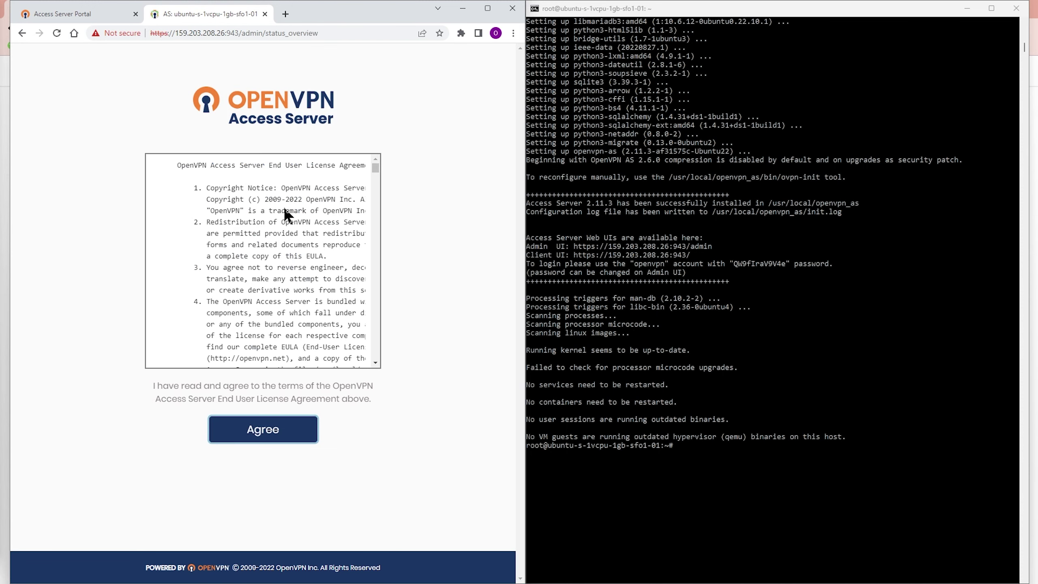
drag(374, 173, 379, 361)
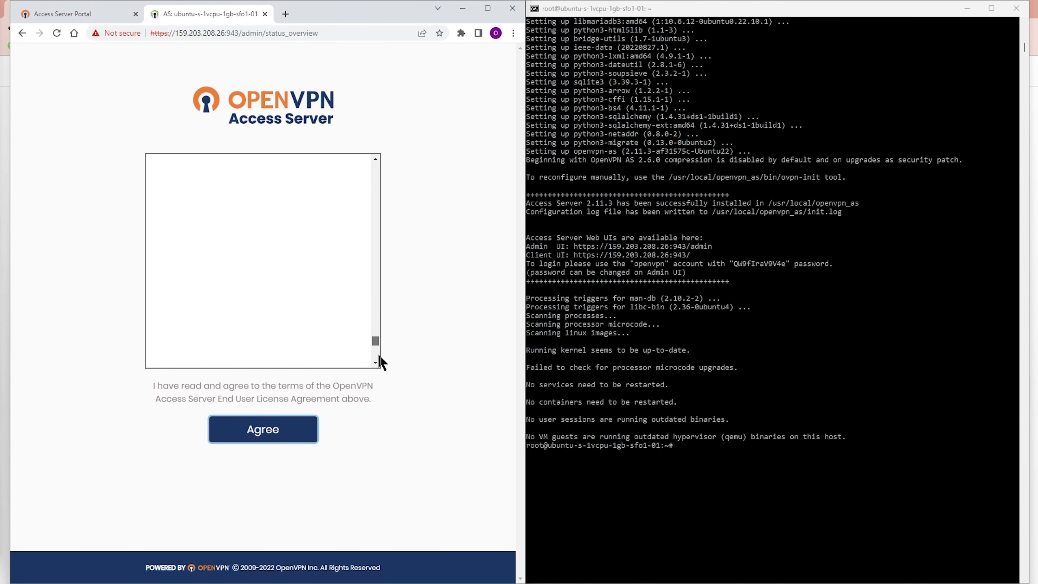
click(263, 430)
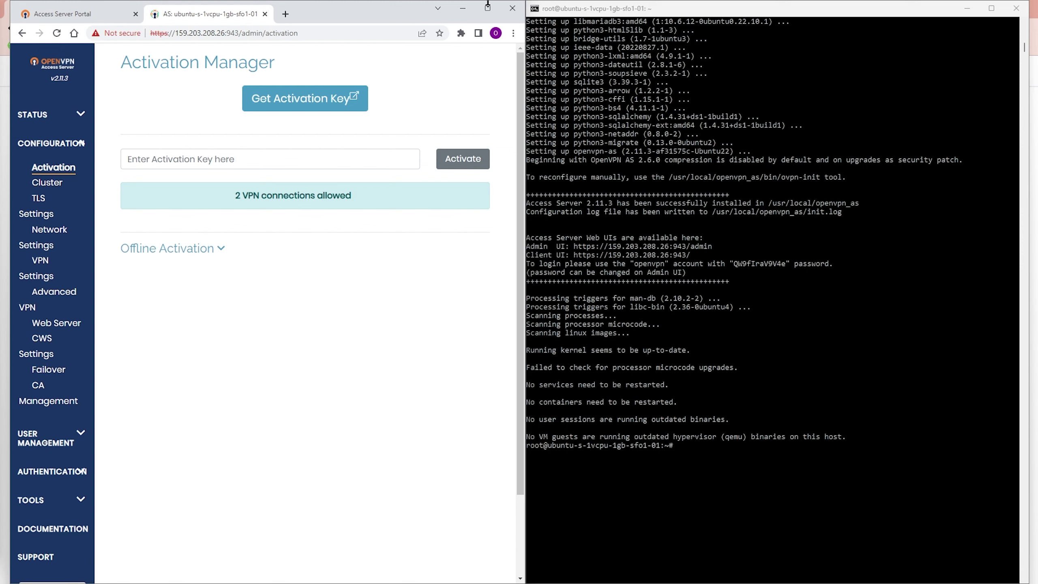
click(487, 8)
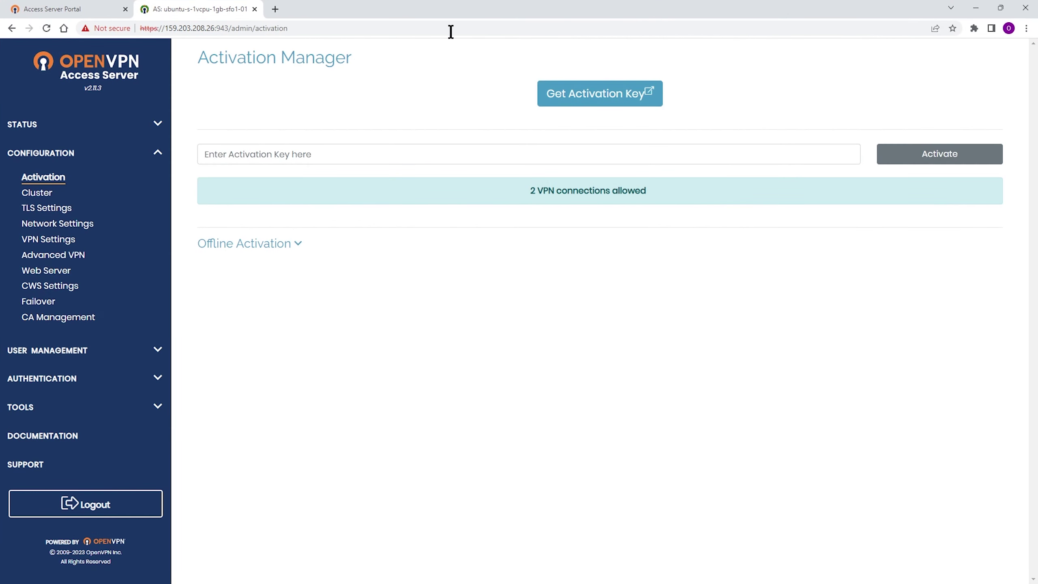
Copy Subscription 4's activation key from the portal's Subscriptions list
click(57, 9)
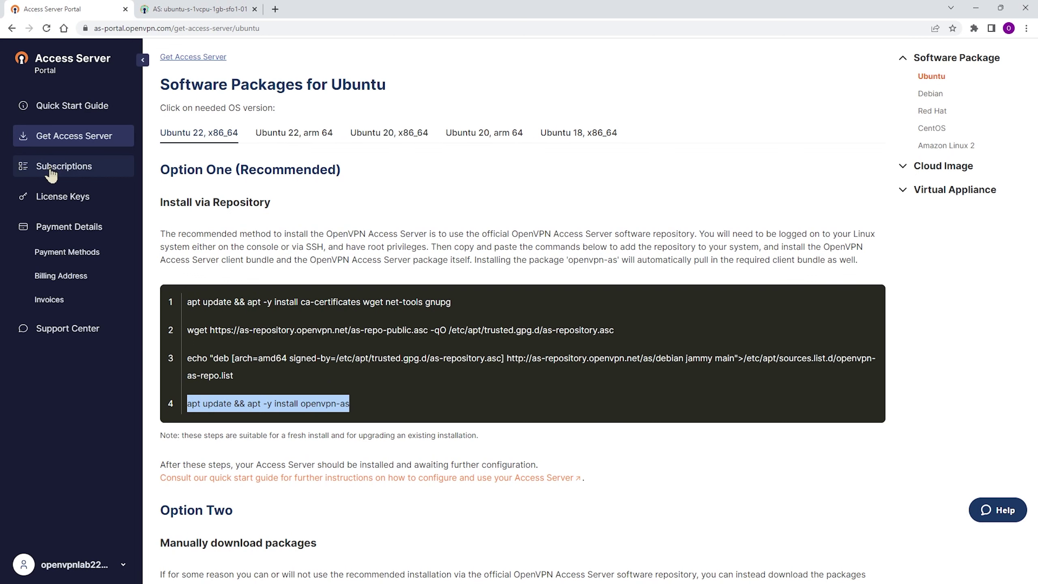
click(21, 167)
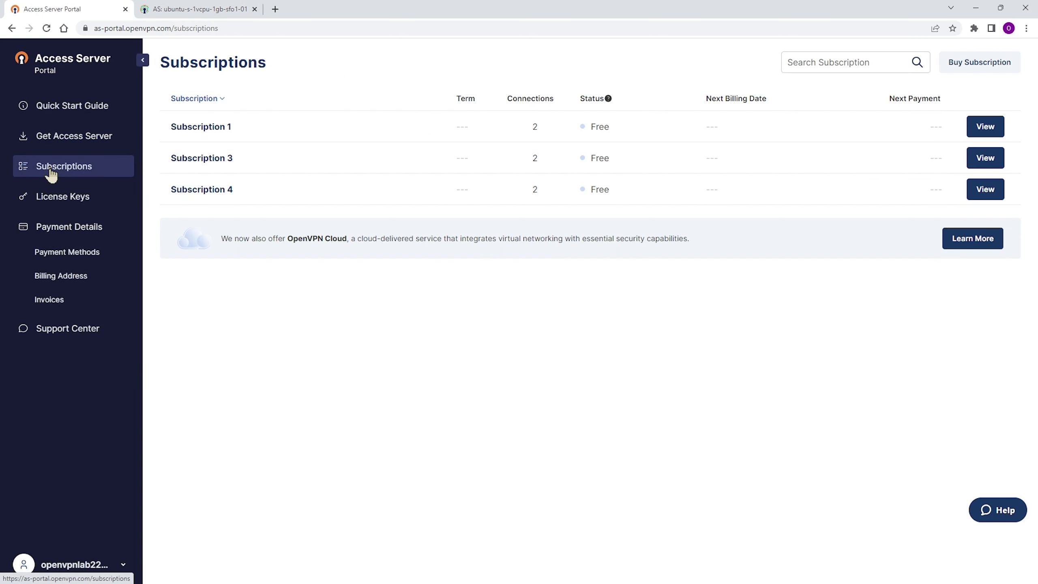
click(225, 191)
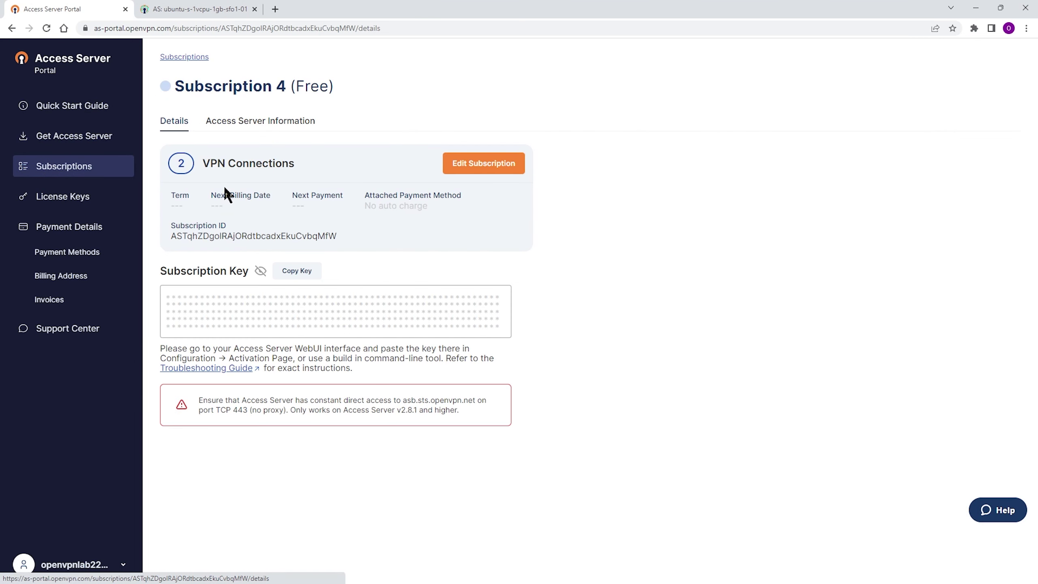
click(297, 271)
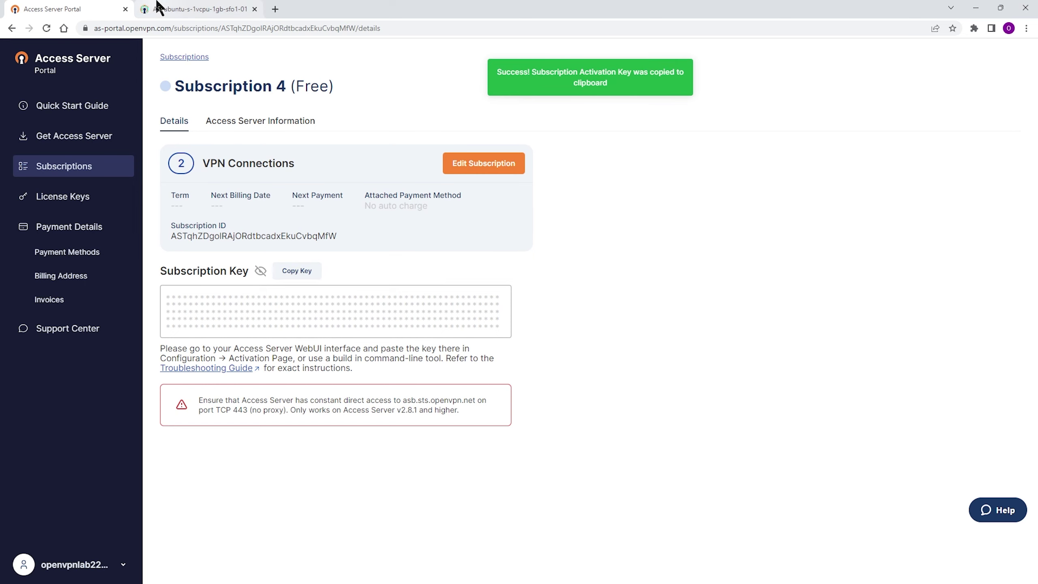
Paste Subscription 4's key into the Activation Manager and activate it
click(191, 9)
click(245, 149)
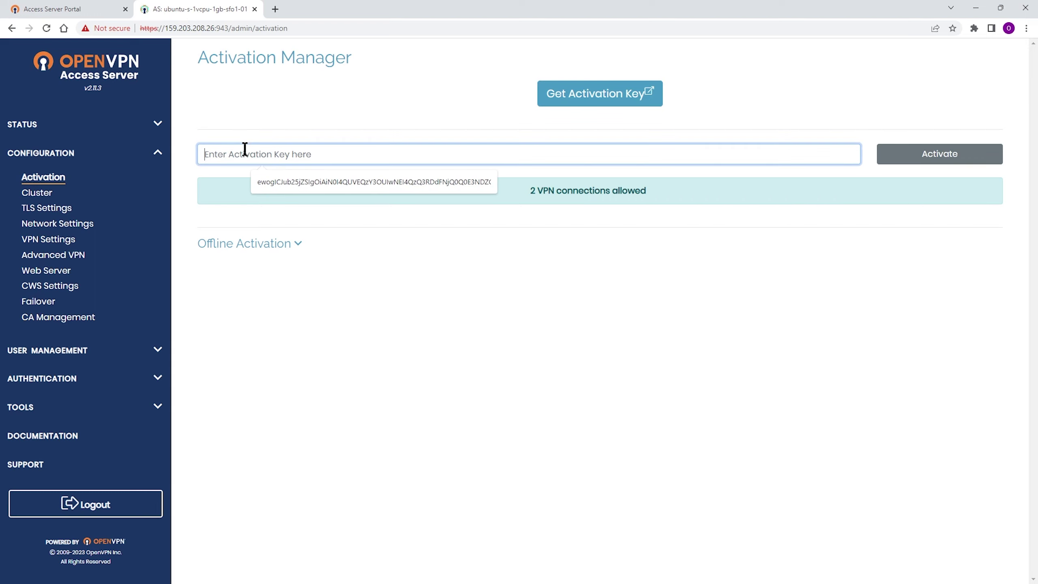
key(ctrl+v)
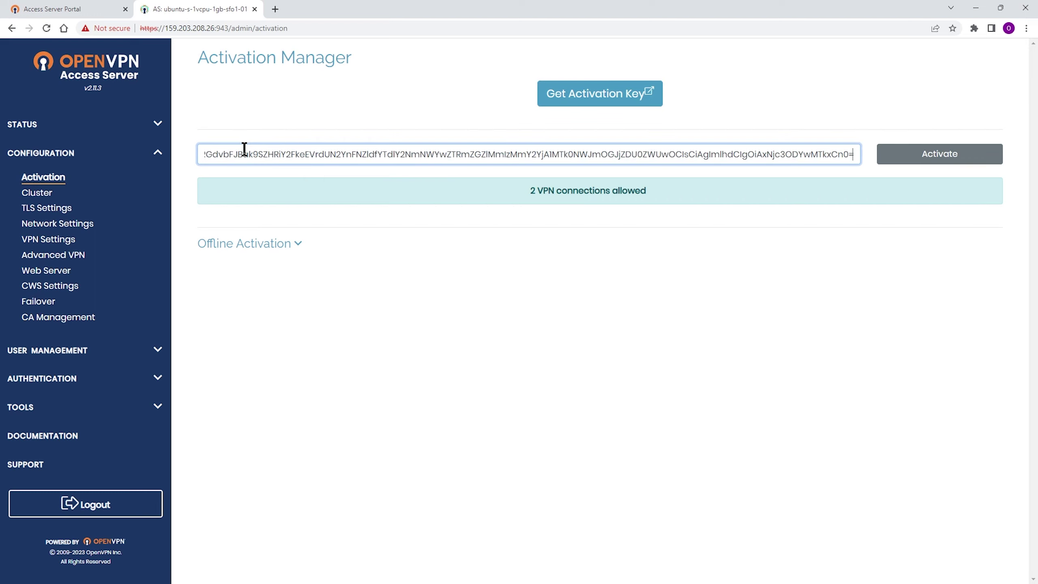
click(939, 157)
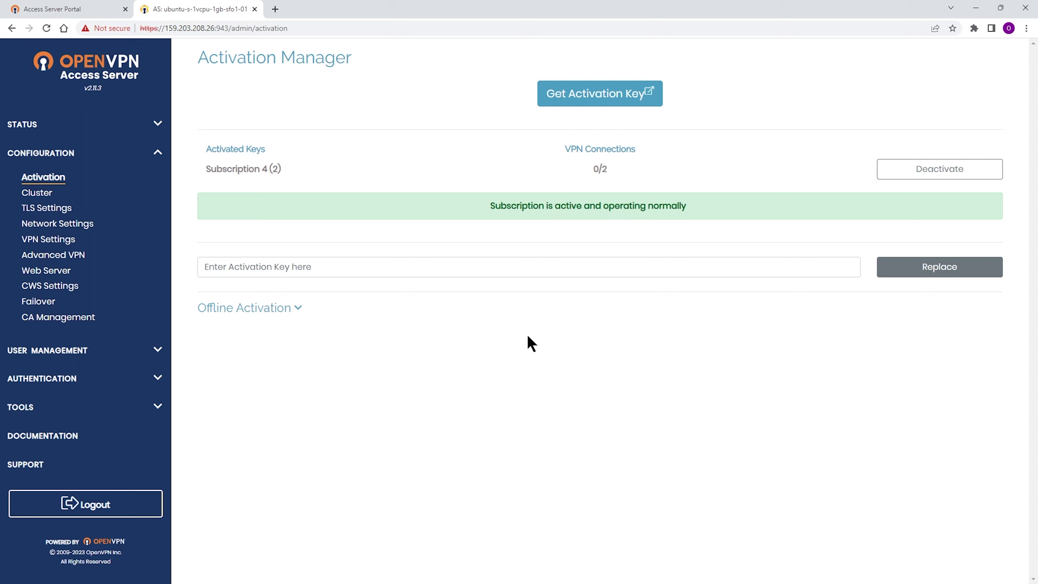
Give the openvpn user a new local password, save it, and update the running server
click(156, 355)
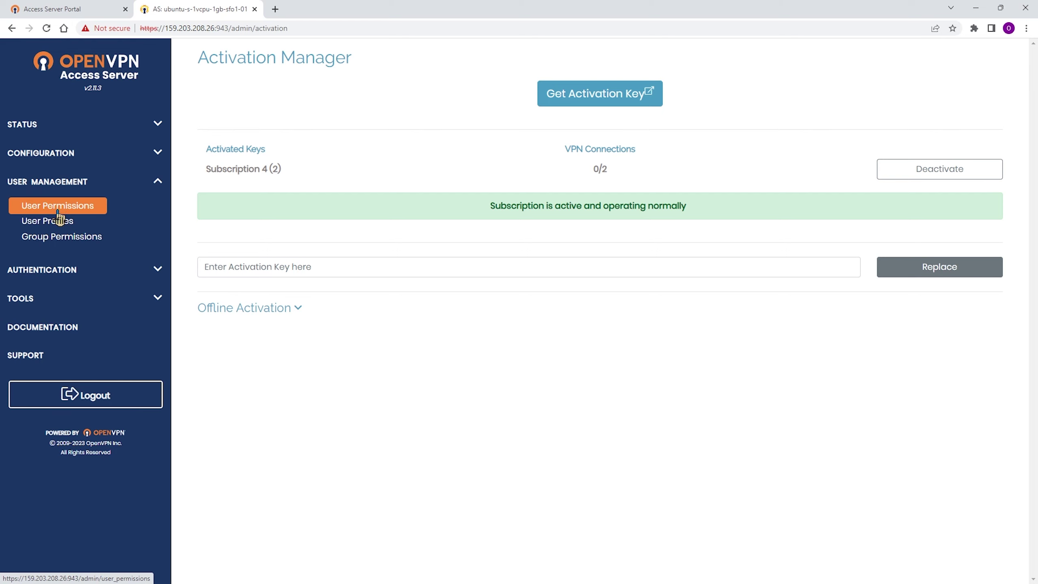
click(58, 208)
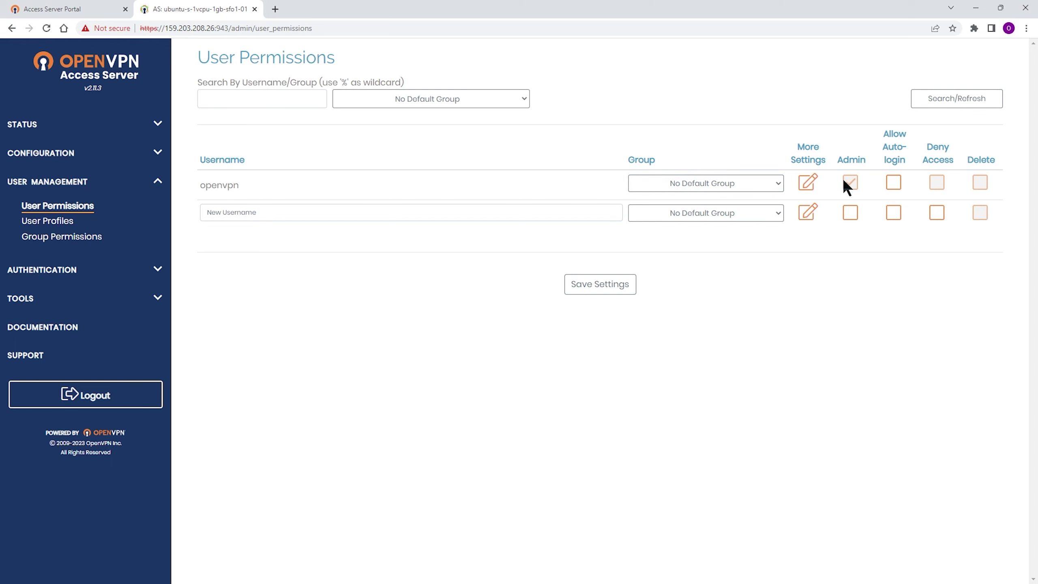
click(805, 183)
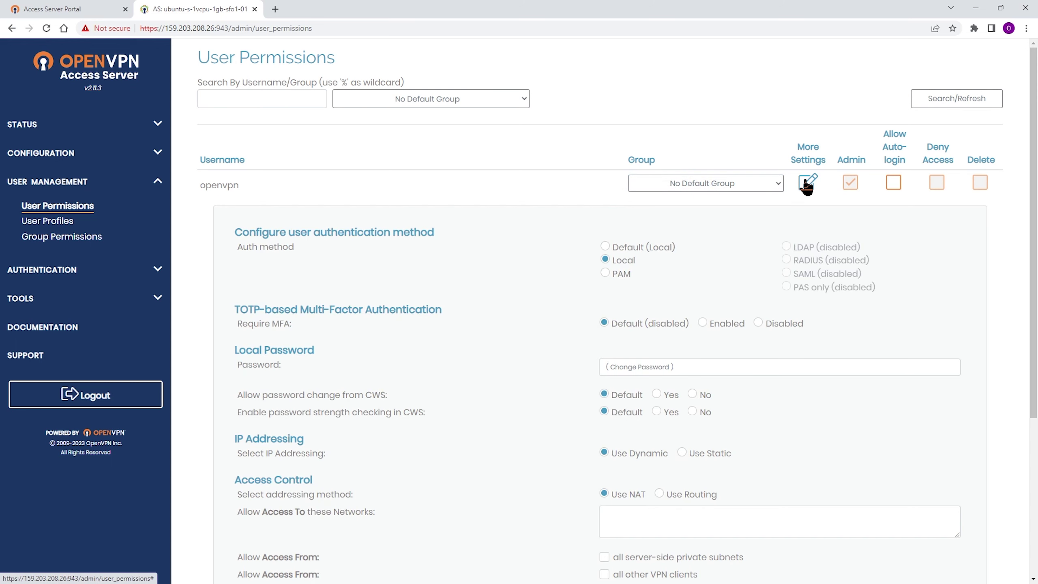
click(615, 366)
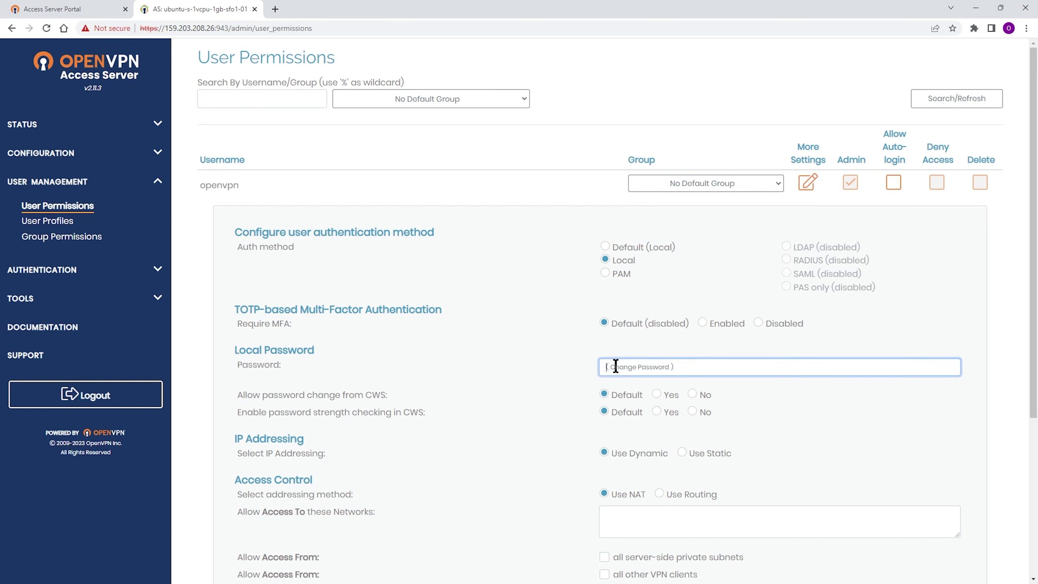
text(p)
scroll(610, 362, down, 5)
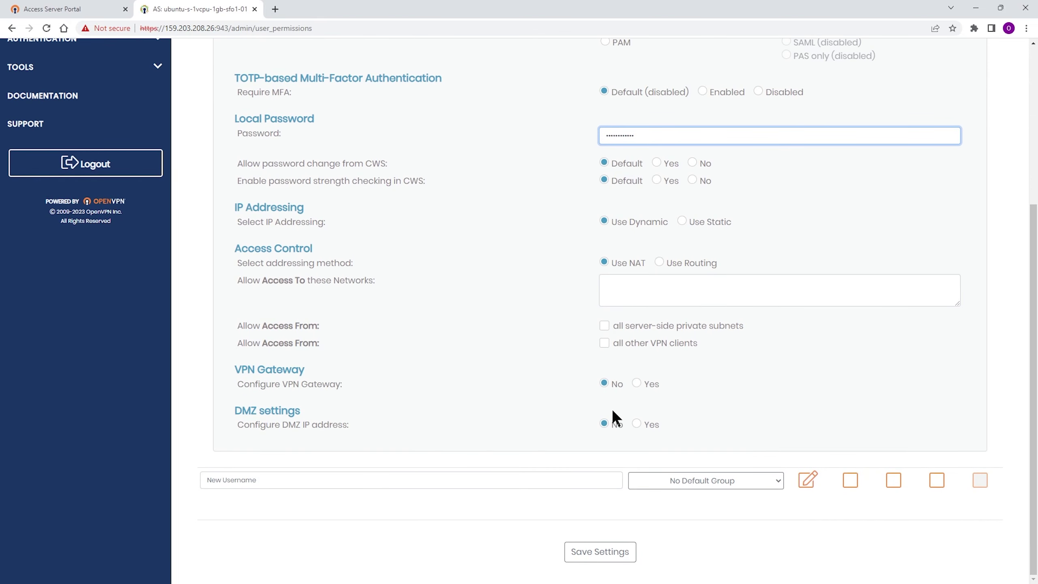
click(606, 559)
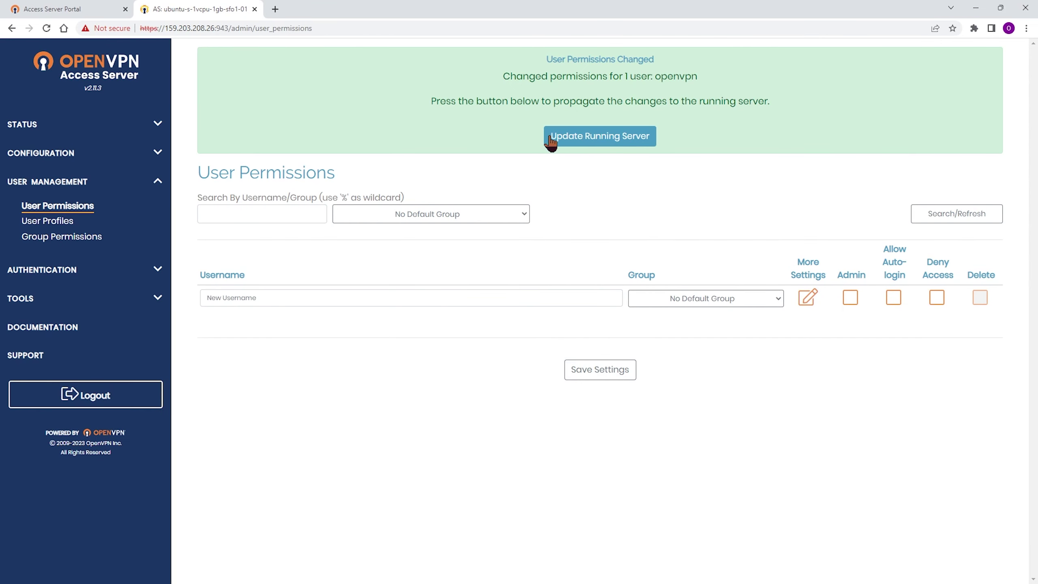
click(592, 138)
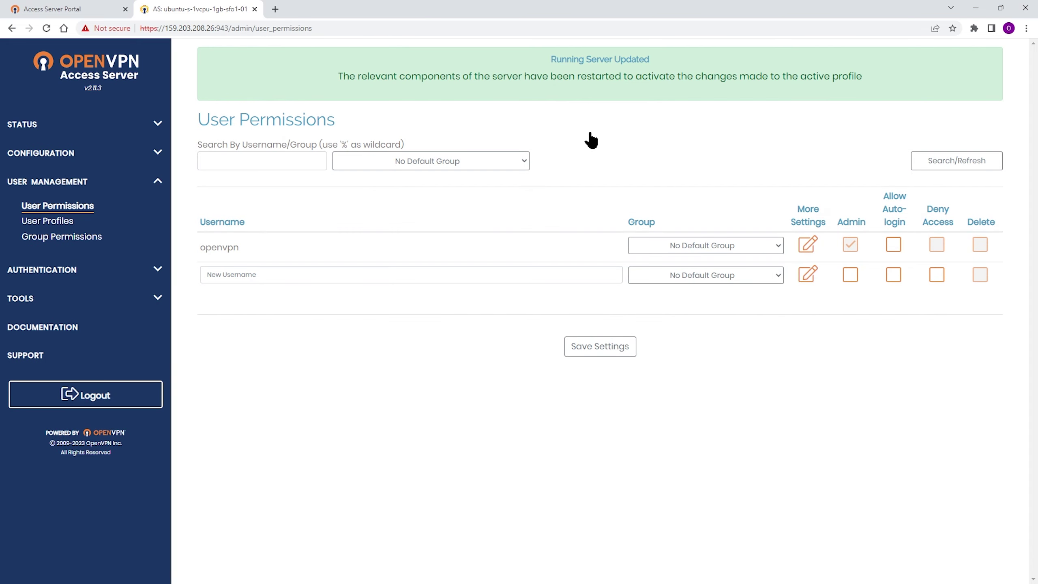
Open the Status Overview page and log out of the admin interface
click(140, 129)
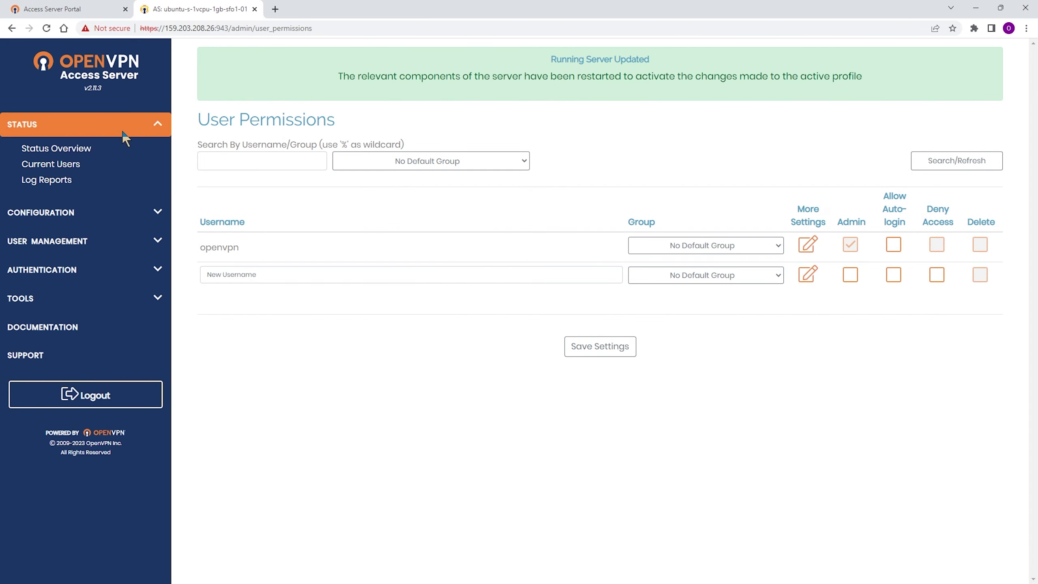
click(86, 150)
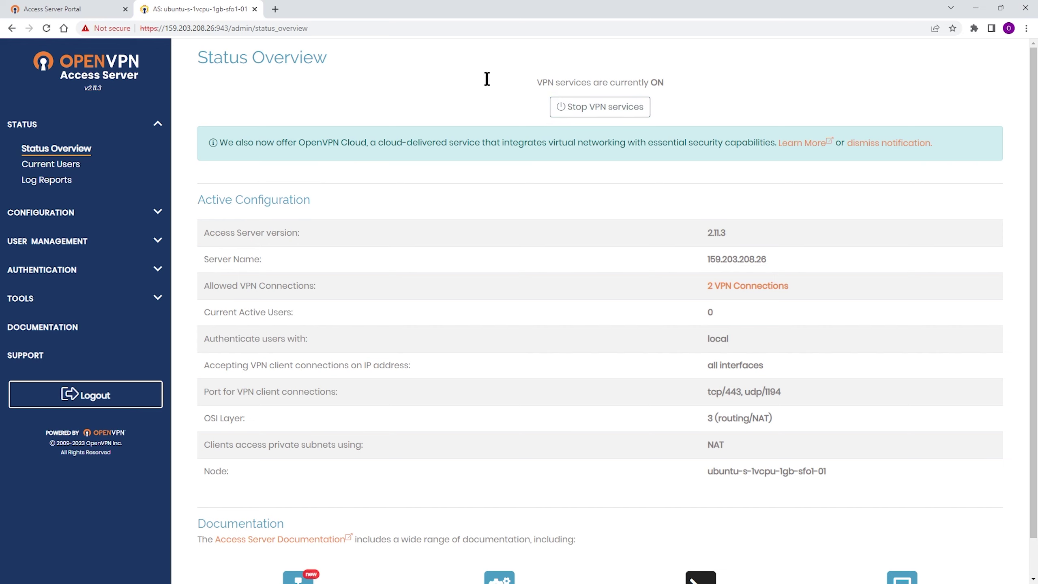
click(86, 394)
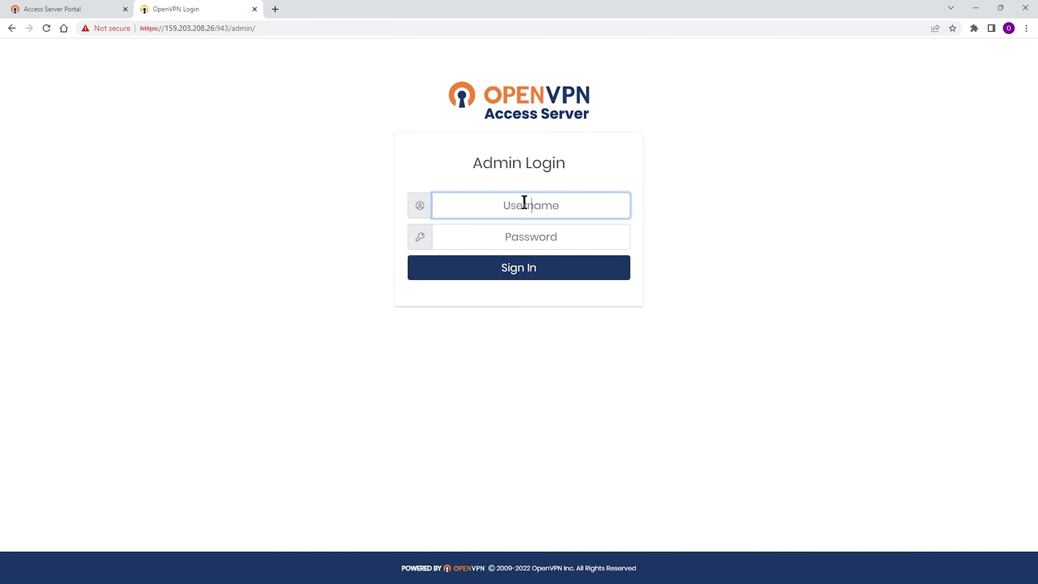
Log back in as openvpn using the new password
text(openvpn)
key(Tab)
text(•••••)
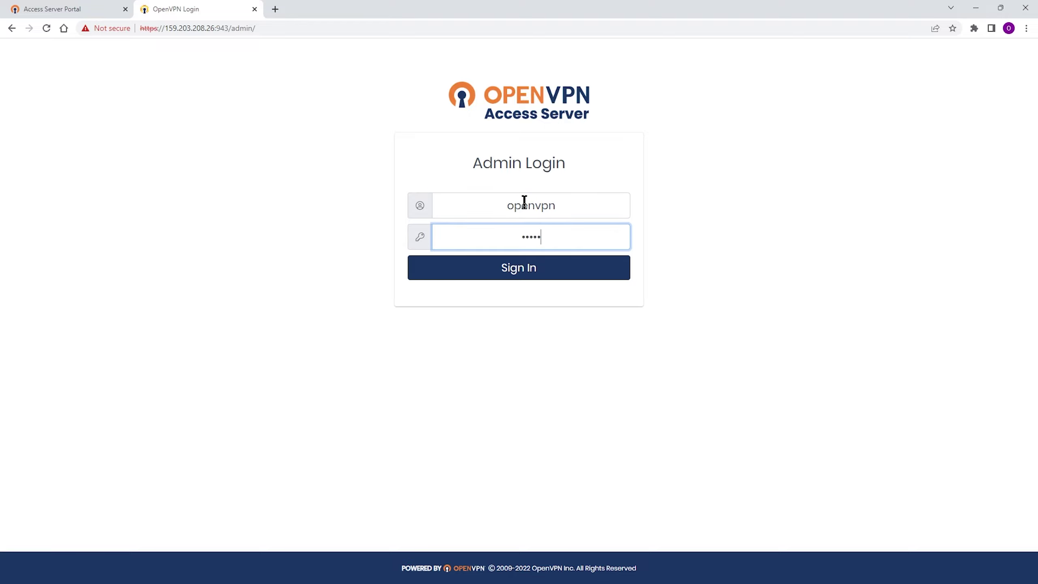
text(•••••••)
click(521, 270)
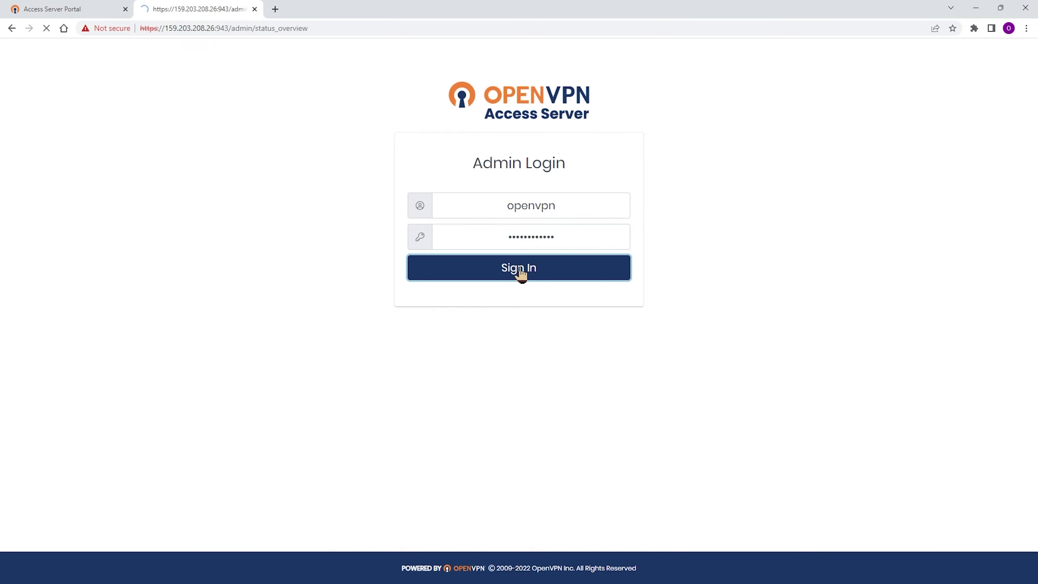